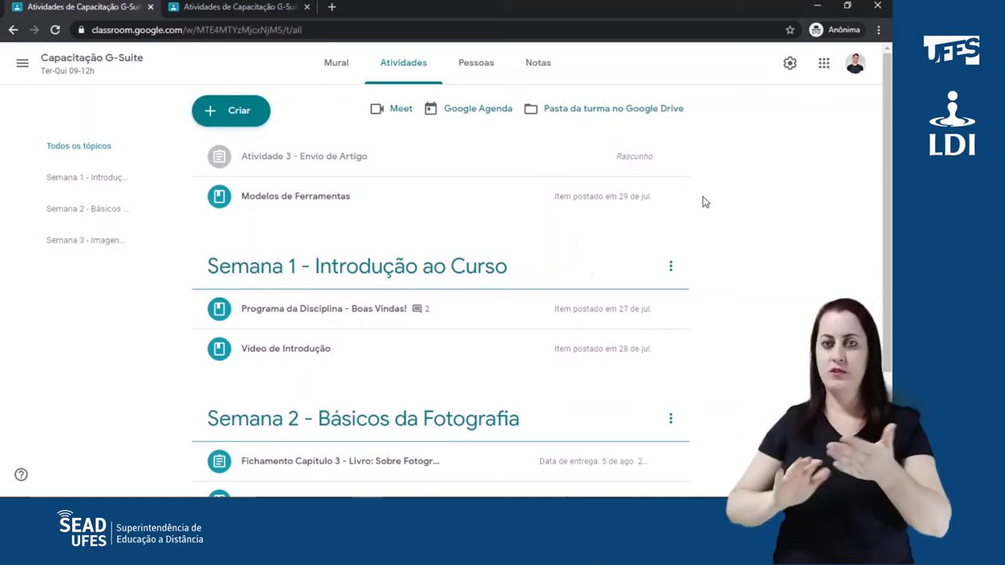
# Create a new assignment titled "Atividade 3 - Envio de Artigo"
pyautogui.click(240, 118)
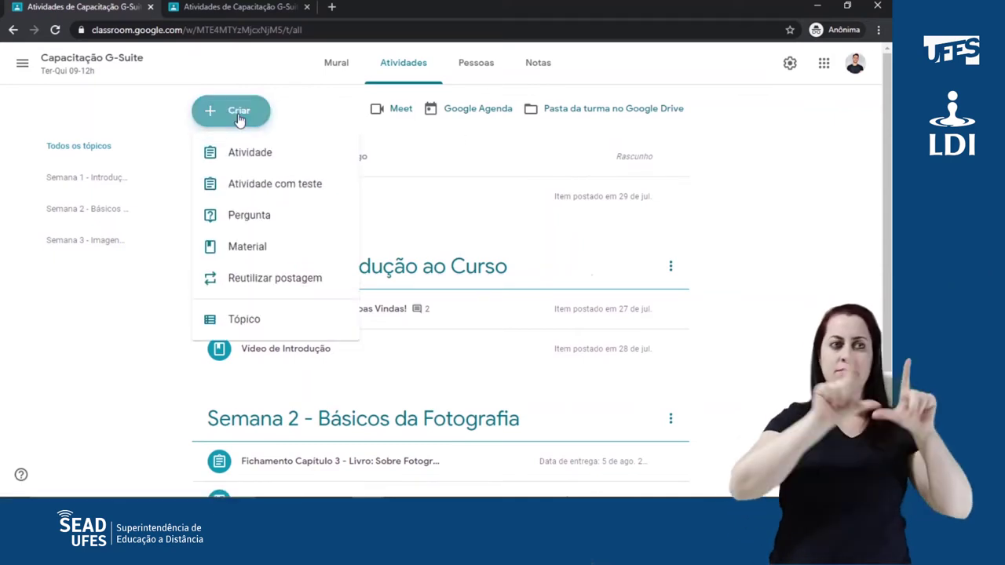
pyautogui.click(247, 154)
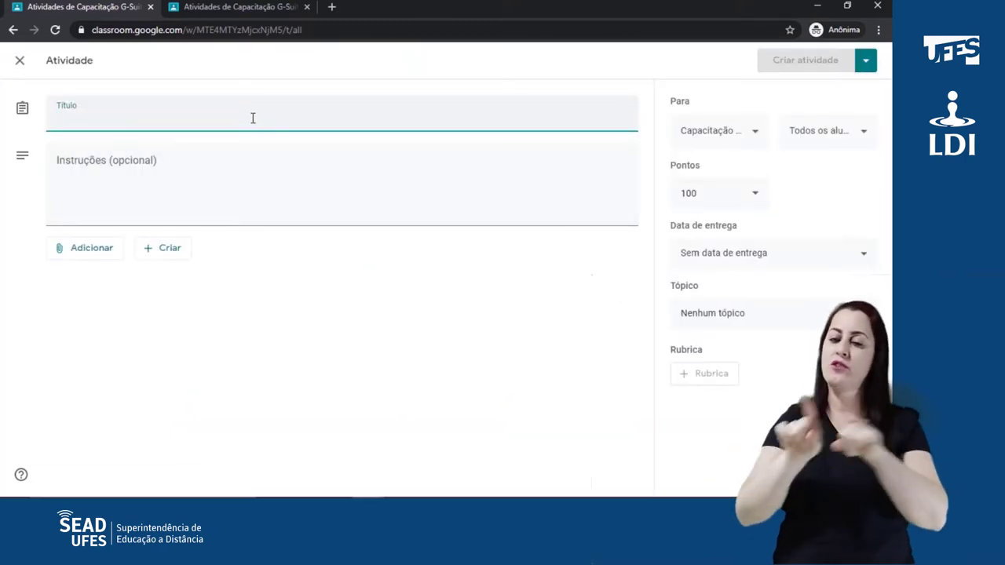
pyautogui.write('Atividade 3 ')
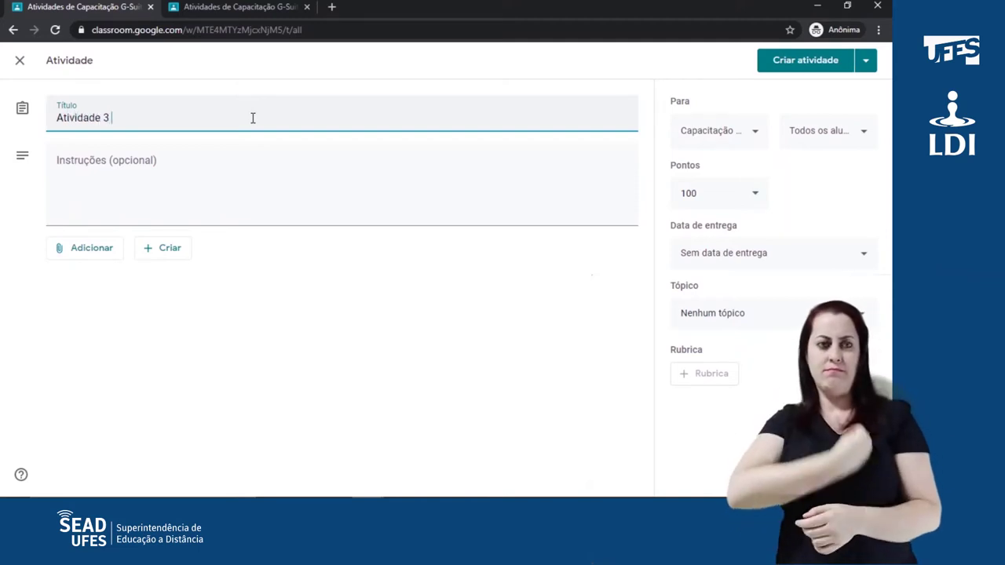
pyautogui.write('- Envio de Artigo')
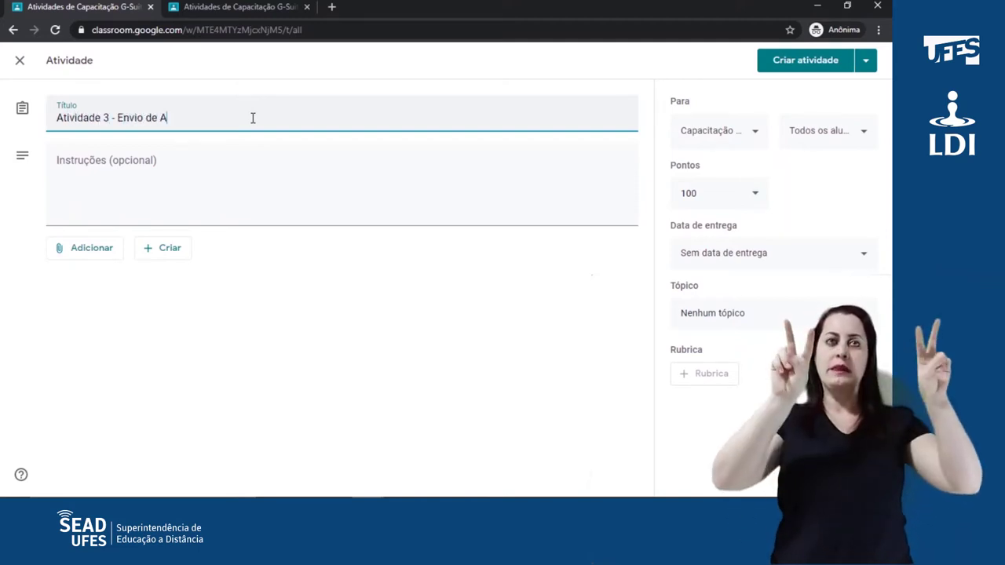
pyautogui.click(412, 256)
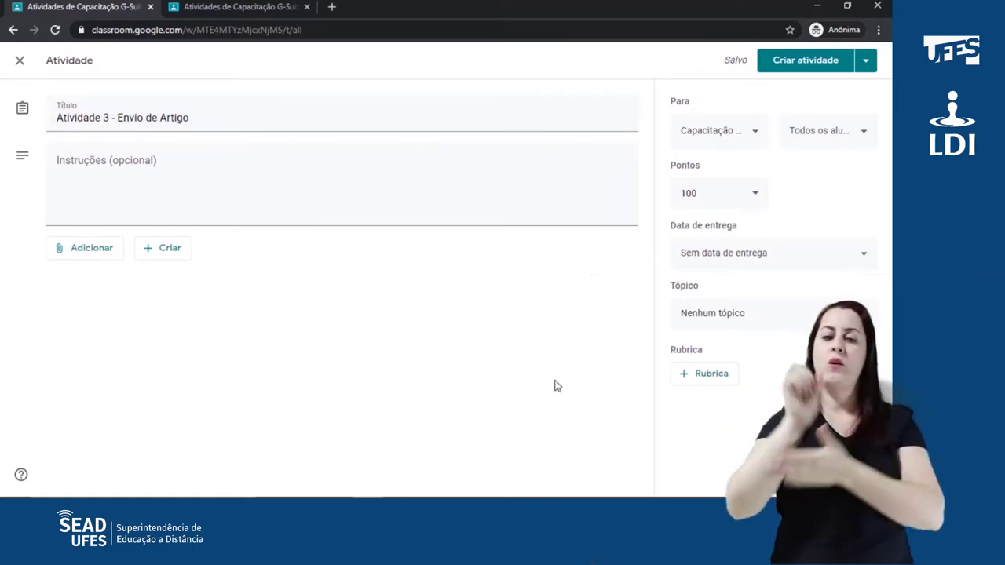
# Start creating a new rubric for the assignment and read its introductory instructions
pyautogui.click(722, 376)
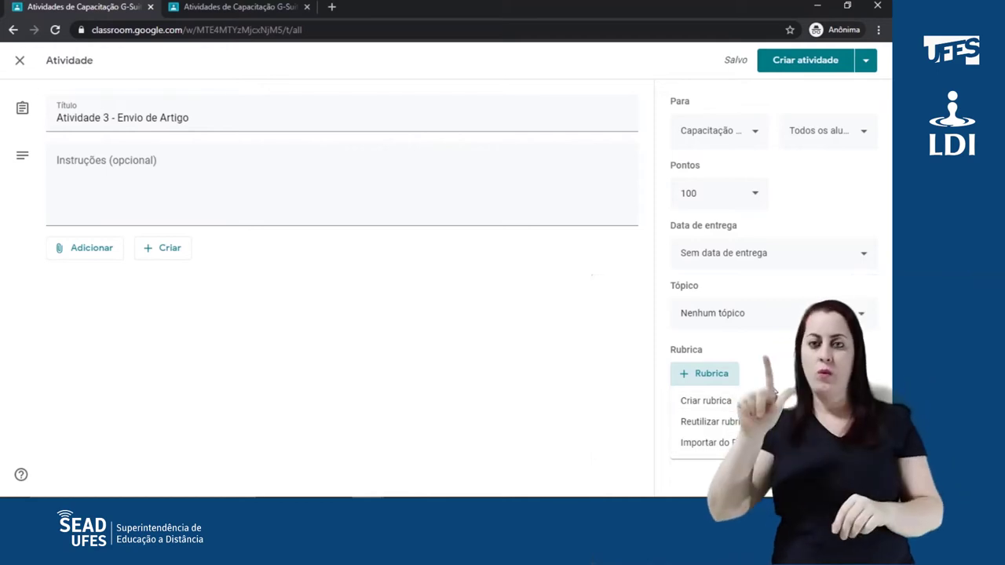
pyautogui.click(707, 401)
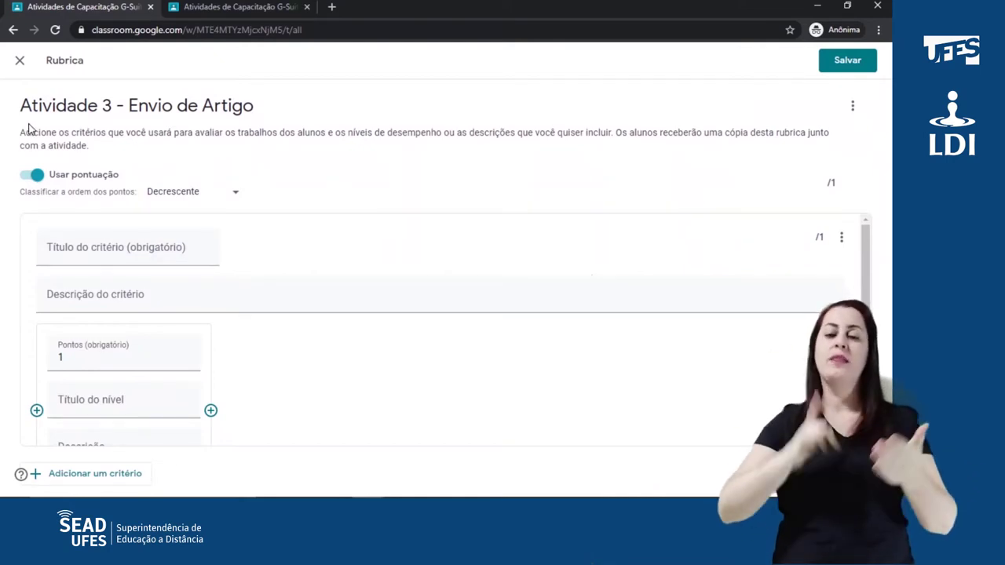
pyautogui.moveTo(20, 133); pyautogui.dragTo(99, 150)
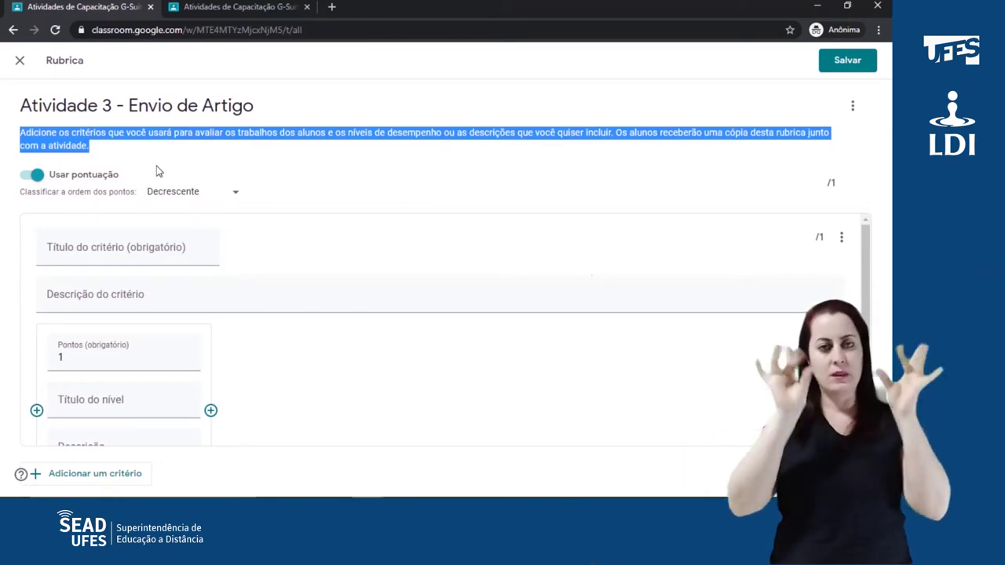
pyautogui.click(122, 144)
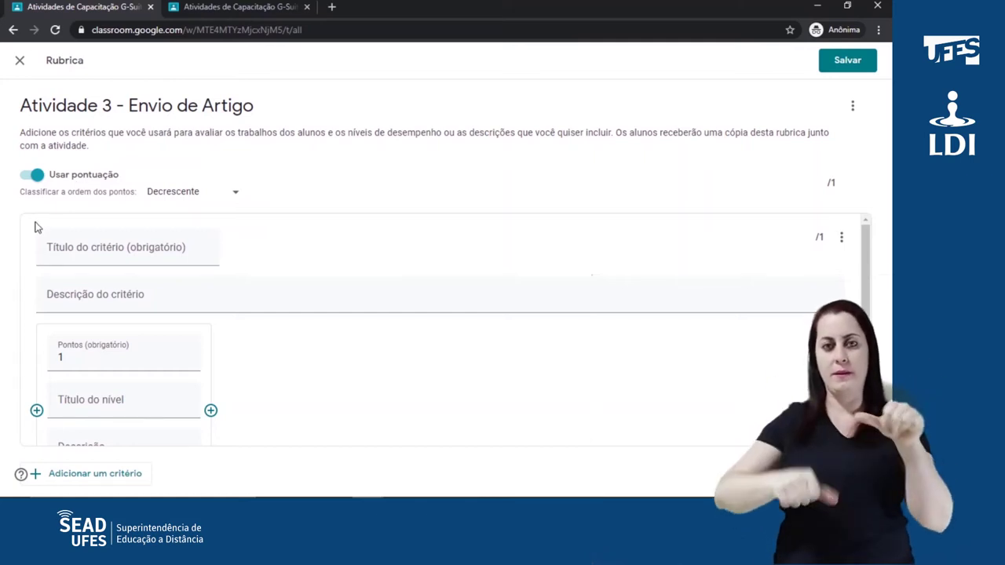
# Turn the rubric's scoring off, confirm the deactivation, and turn scoring back on
pyautogui.click(38, 176)
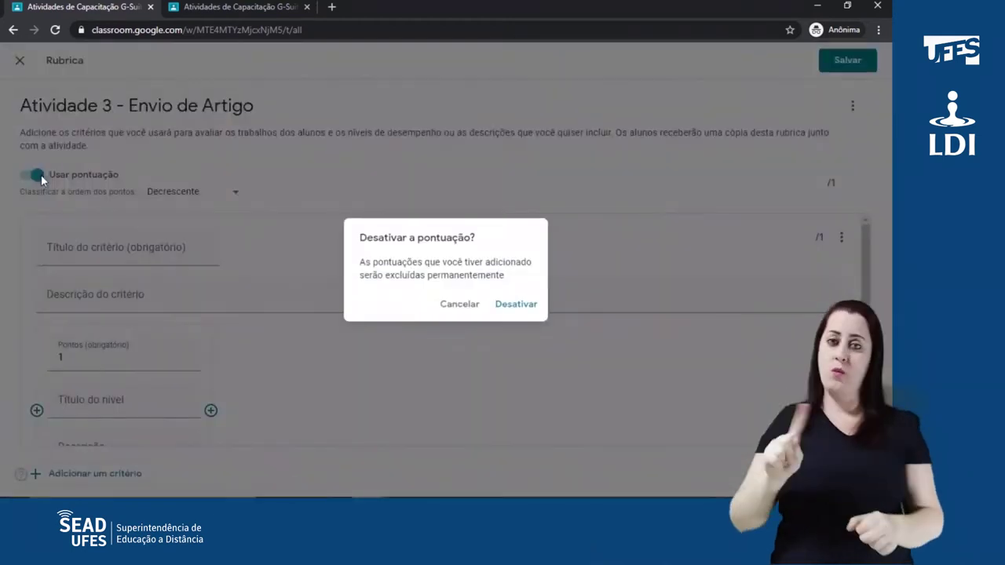
pyautogui.click(518, 304)
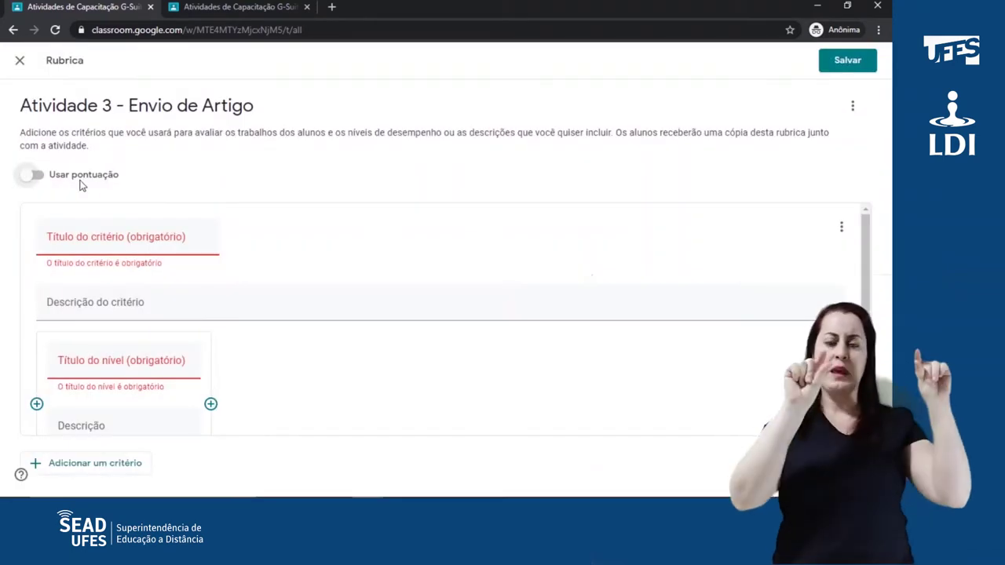
pyautogui.click(31, 178)
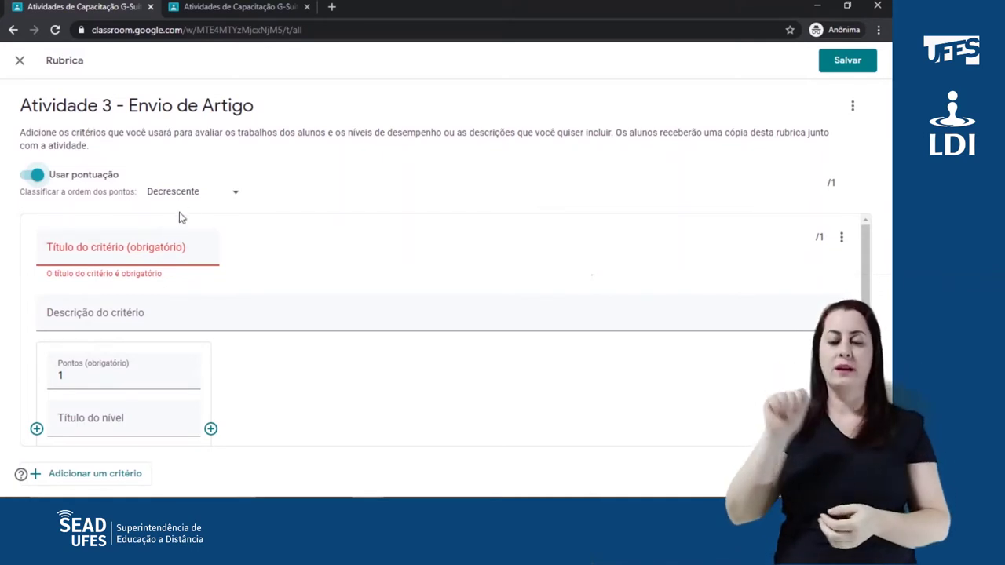
# Switch the rubric's point order to Crescente and back to Decrescente
pyautogui.click(201, 196)
pyautogui.click(200, 162)
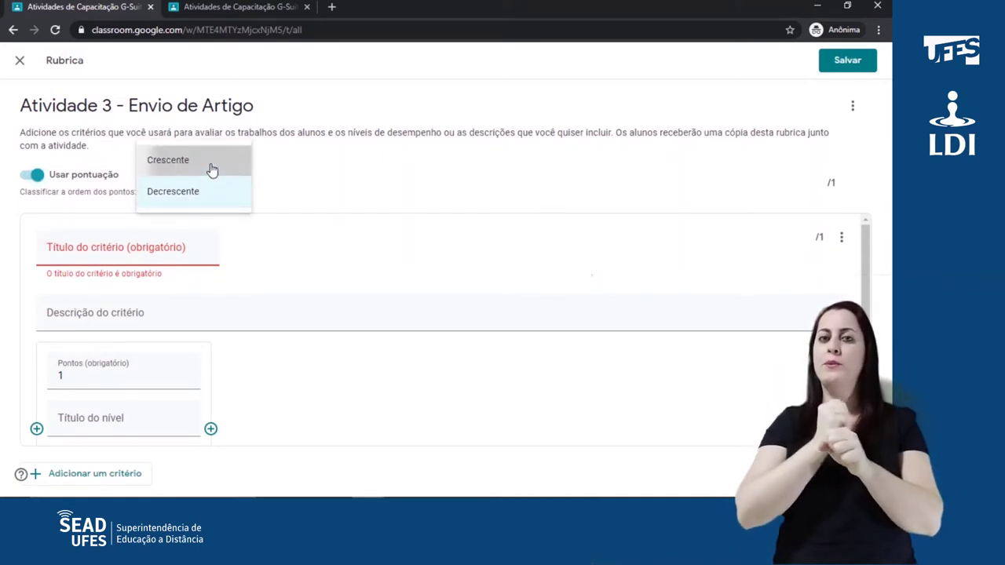
pyautogui.click(206, 193)
pyautogui.click(200, 225)
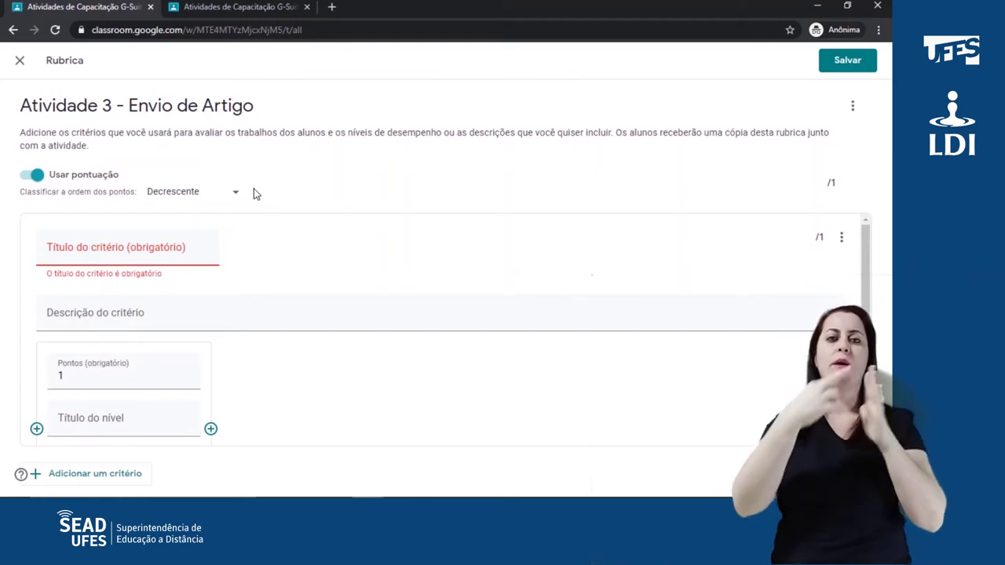
# Title the criterion "Gramática e Uso de Português" and describe it as "Até 1 erro: Ótimo. De 2 a 3 erros: Bom. A partir de 4 erros: Regular."
pyautogui.click(174, 260)
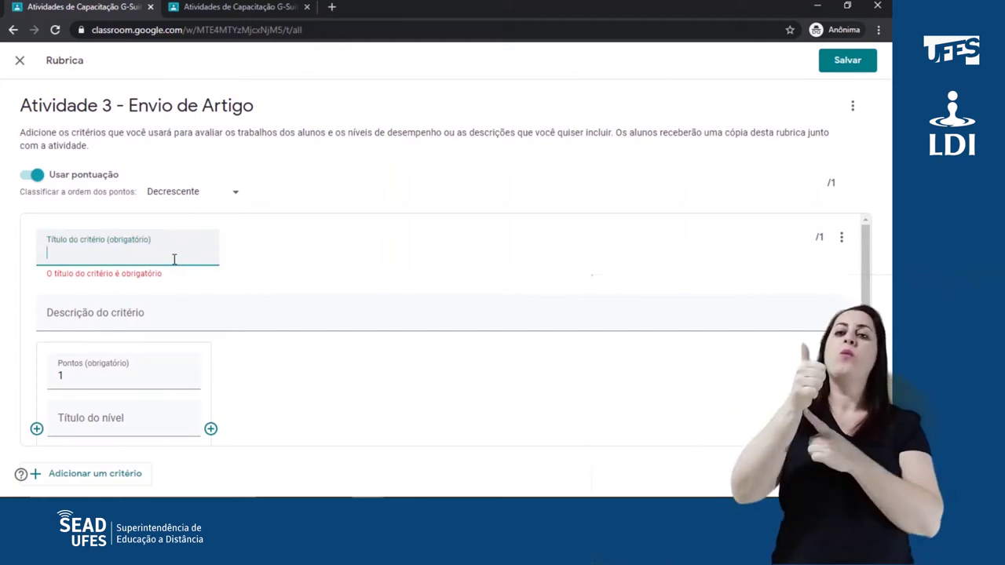
pyautogui.write('Gramáti')
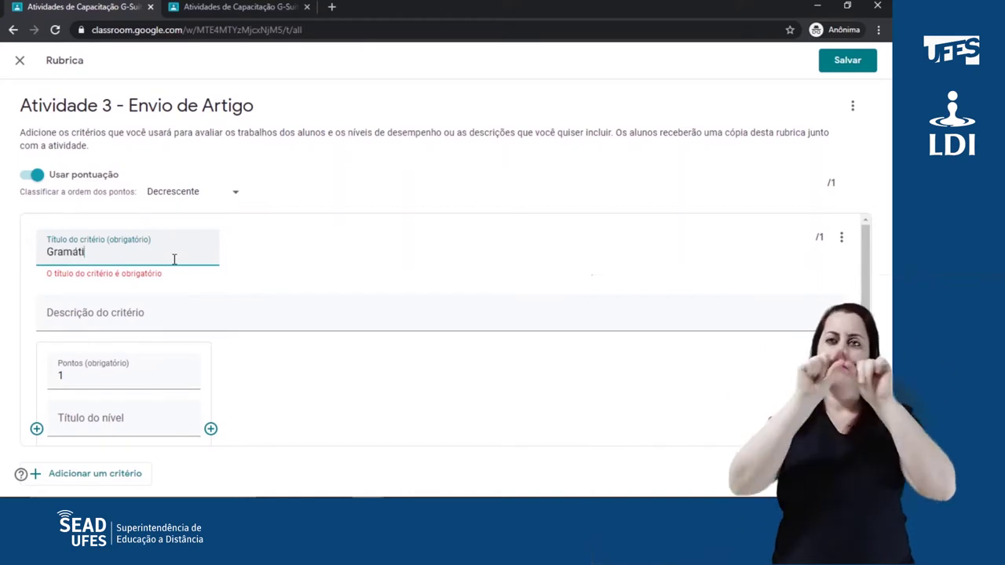
pyautogui.write('ca e Uso de Português')
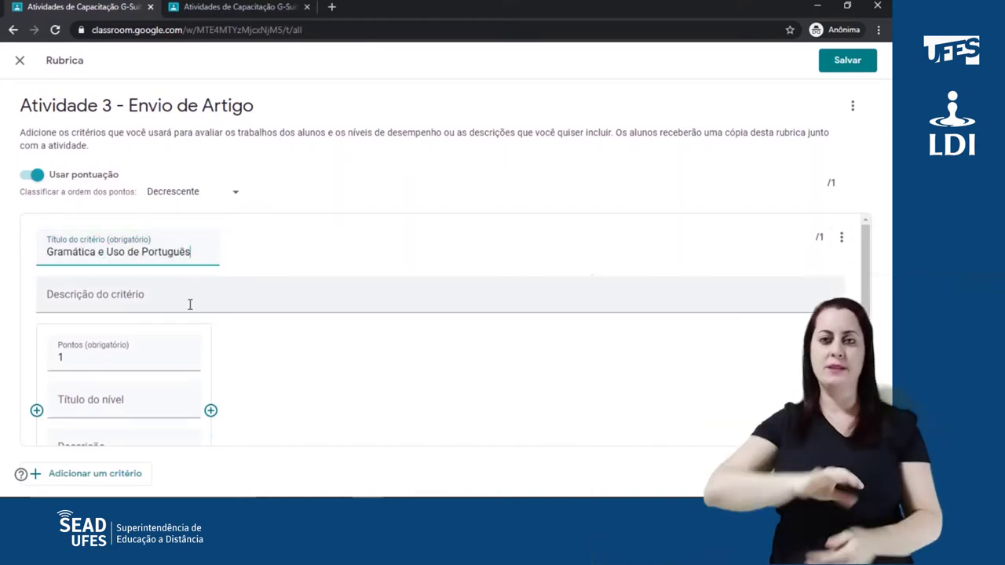
pyautogui.click(190, 305)
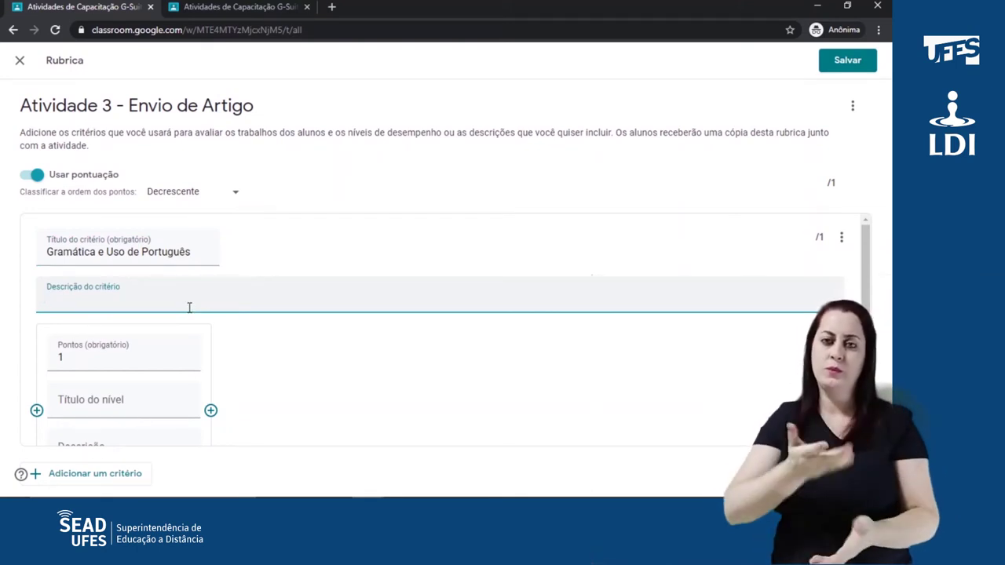
pyautogui.write('Até 1 erro: Ótimo. De 2 a 3 erros: Bom. A partir de 4 erros: Regular.')
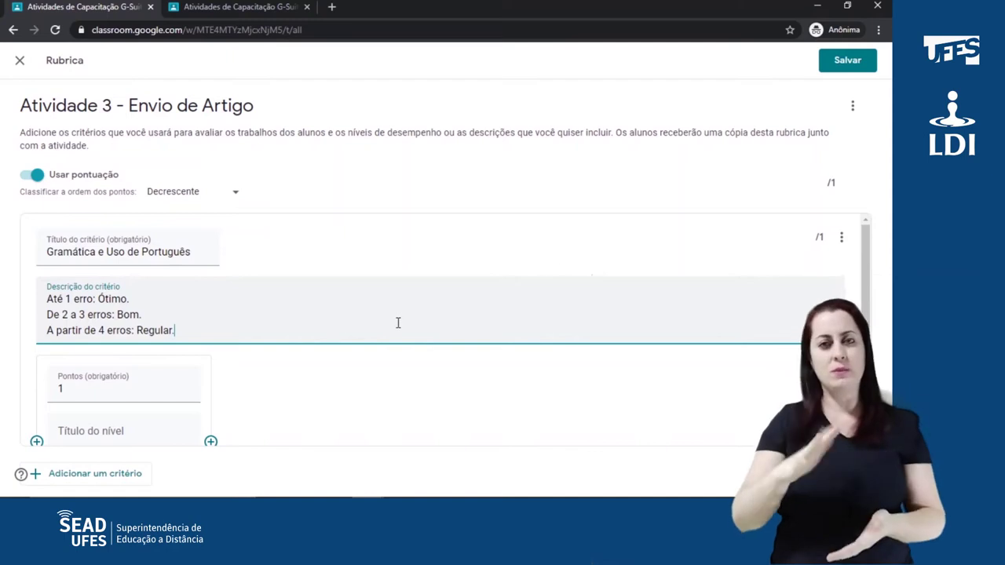
# Set the criterion's first level to 30 points with the level title "Ótimo"
pyautogui.scroll(-2, 398, 322)
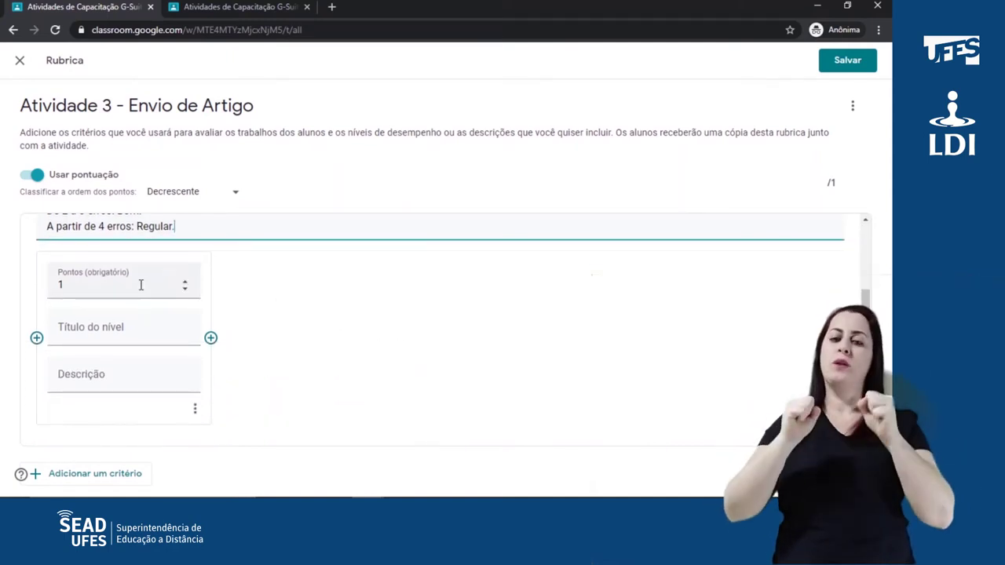
pyautogui.click(142, 285)
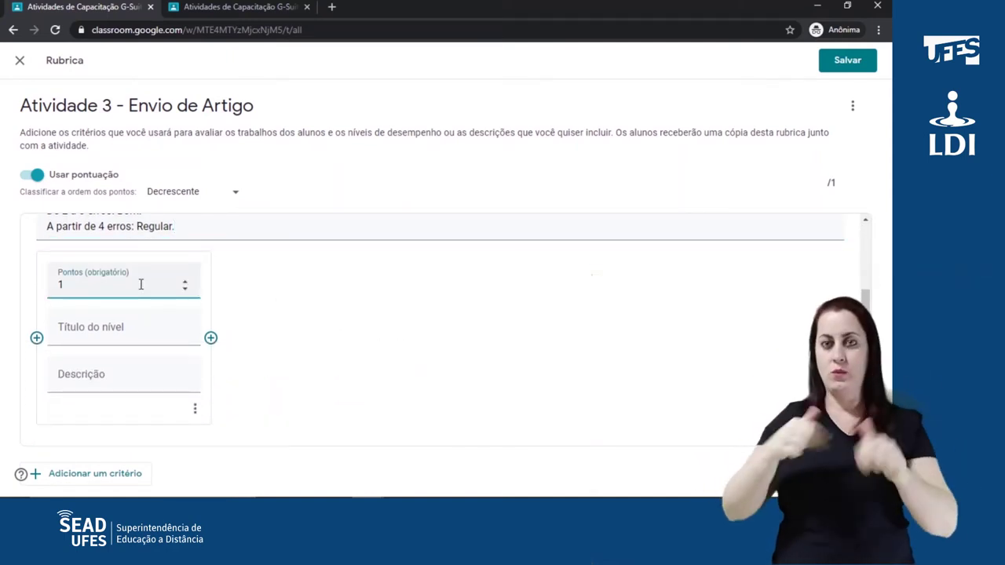
pyautogui.write('30')
pyautogui.press('Tab')
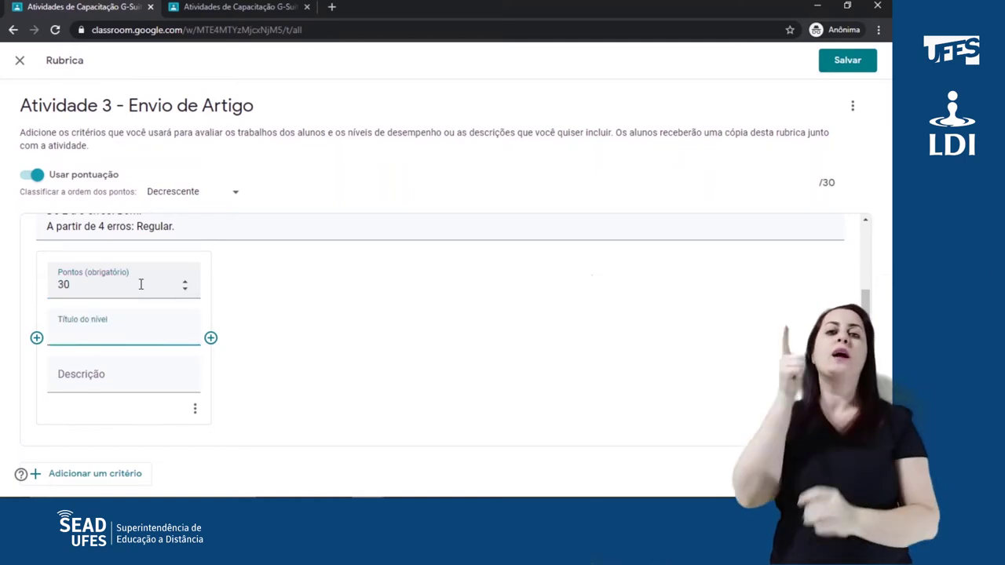
pyautogui.write('Ótimo')
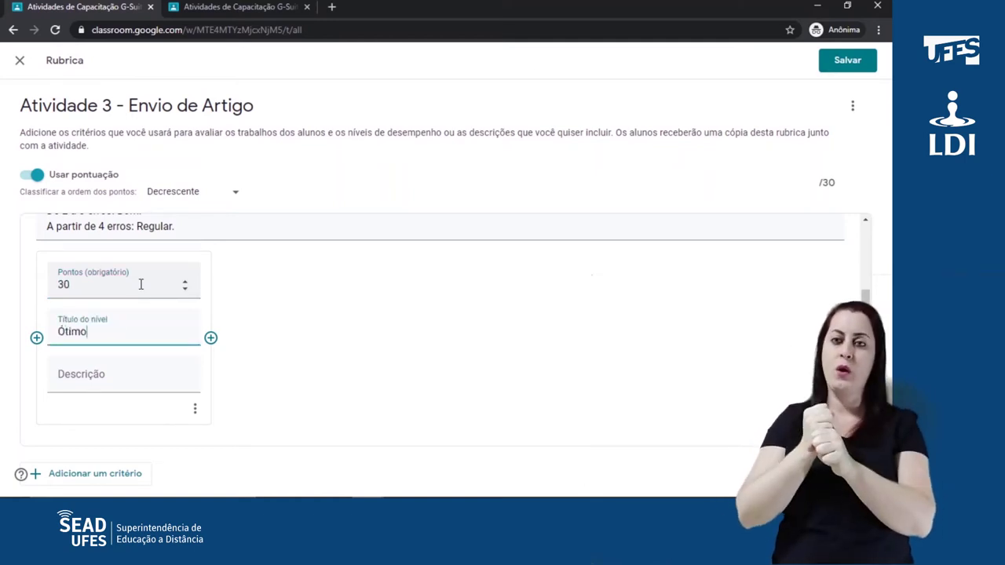
# Add a second level after "Ótimo" worth 20 points and title it "Bom"
pyautogui.click(211, 338)
pyautogui.write('20')
pyautogui.press('Tab')
pyautogui.write('Bom')
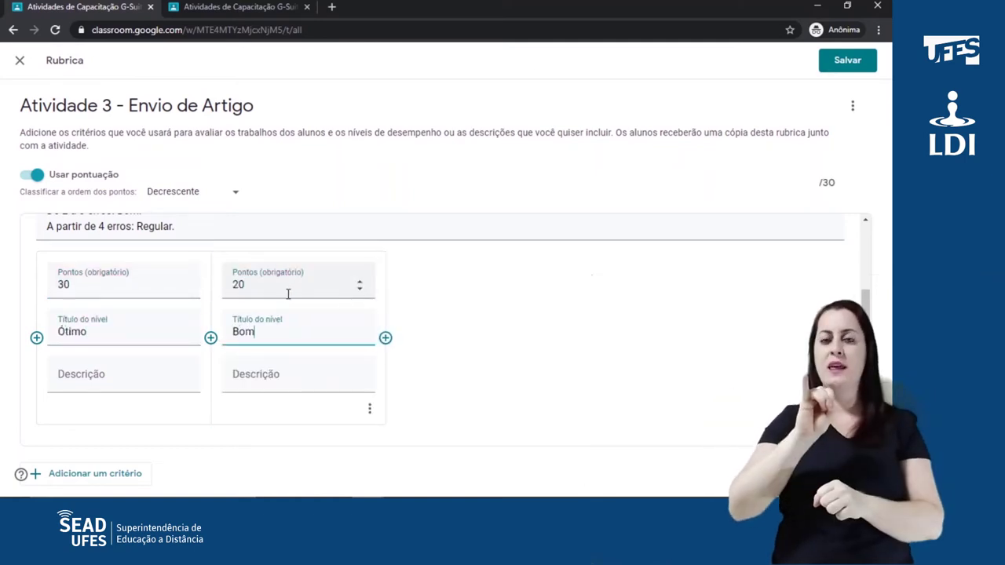
# Add a third level after "Bom" worth 10 points and title it "Regular"
pyautogui.click(384, 338)
pyautogui.write('10')
pyautogui.press('Tab')
pyautogui.write('Reg')
pyautogui.press('BackSpace')
pyautogui.press('BackSpace')
pyautogui.press('BackSpace')
pyautogui.write('Regular')
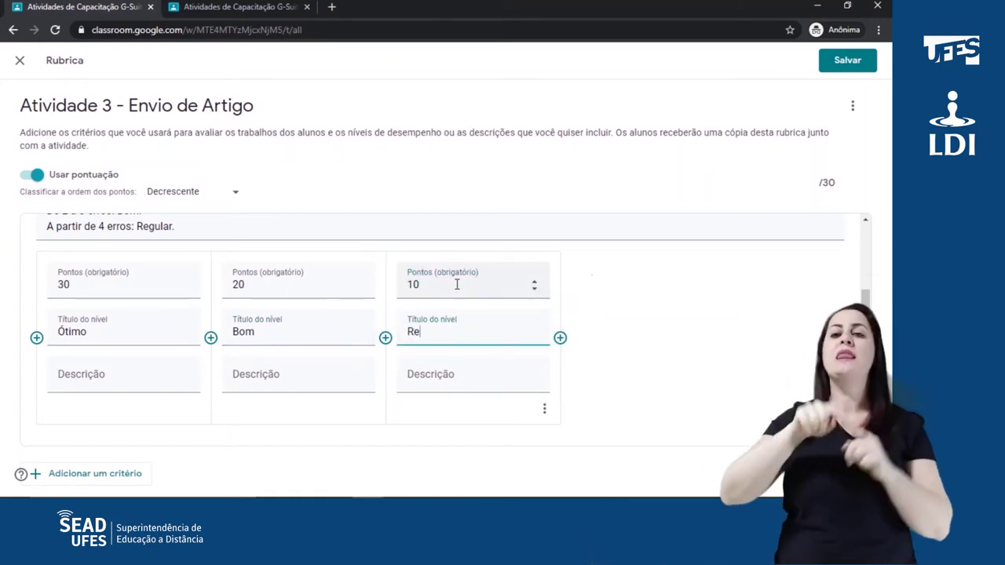
pyautogui.click(565, 369)
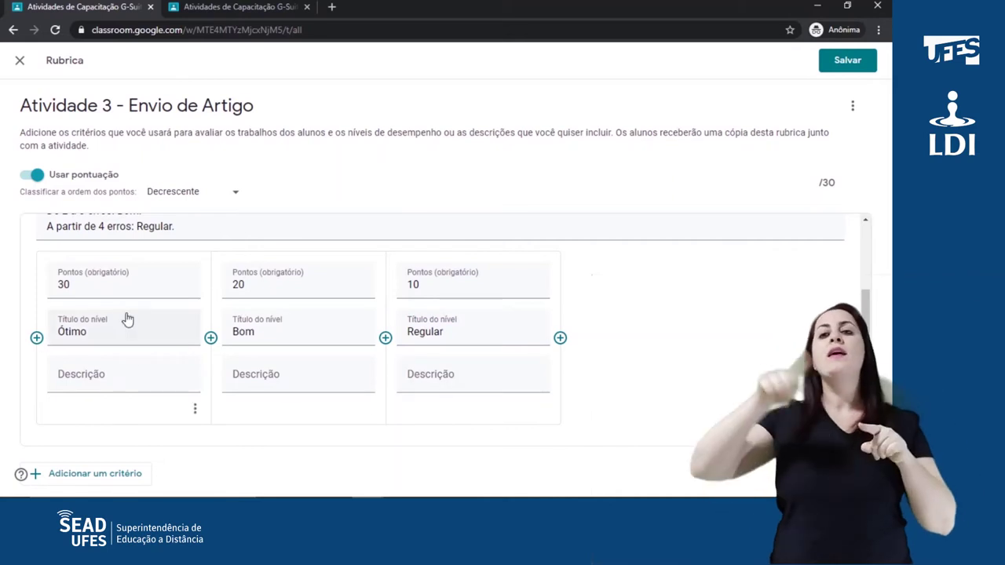
pyautogui.scroll(2, 103, 330)
pyautogui.scroll(-3, 81, 324)
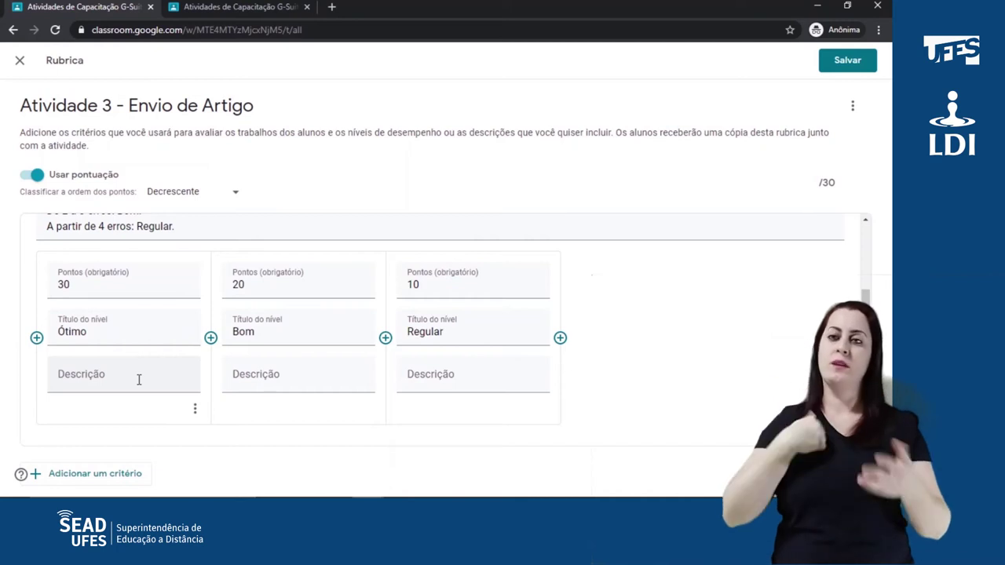
pyautogui.scroll(2, 139, 380)
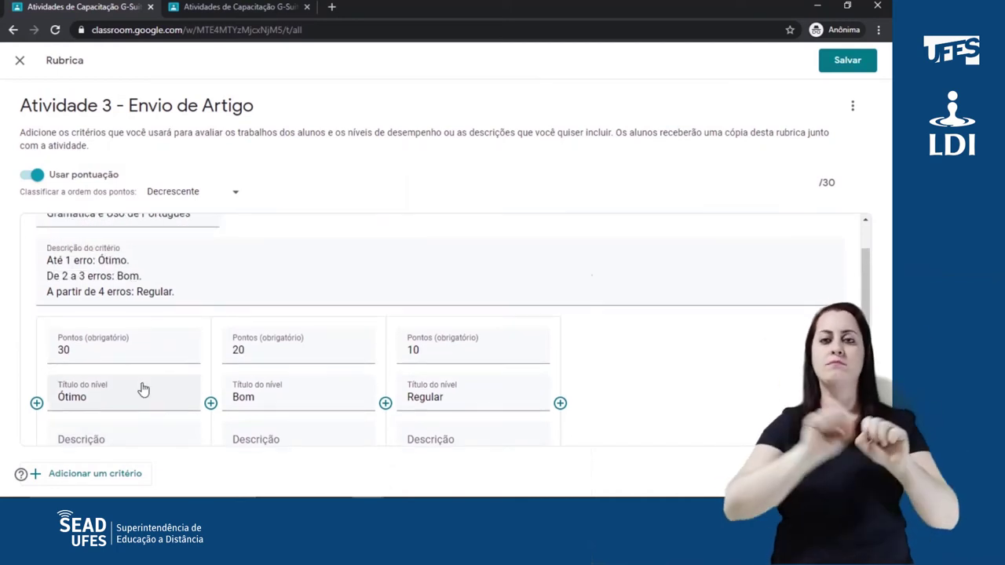
# Switch to the second browser tab and examine the prepared rubric's criteria, their descriptions and the points of each level
pyautogui.click(210, 7)
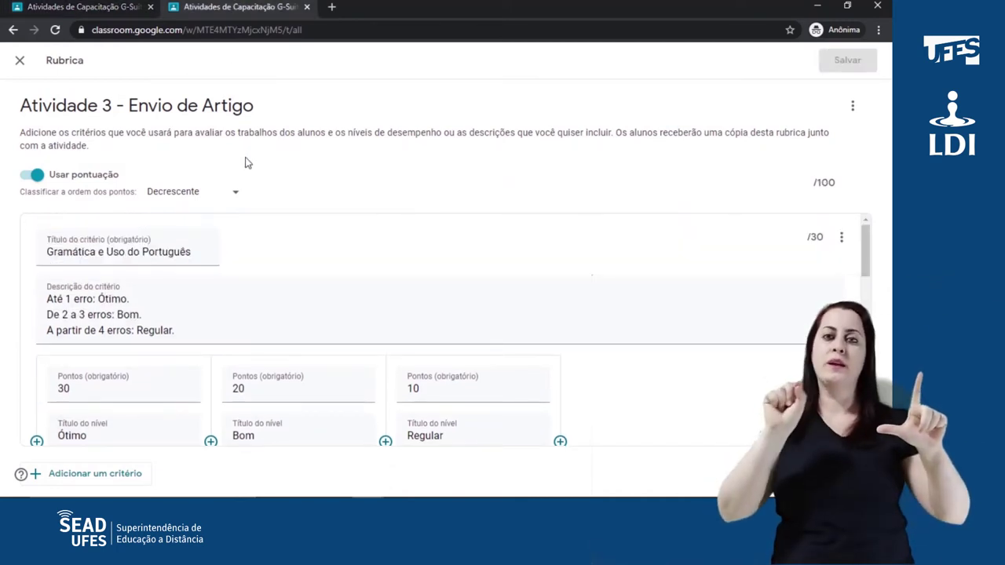
pyautogui.scroll(-2, 278, 278)
pyautogui.scroll(1, 247, 274)
pyautogui.click(240, 330)
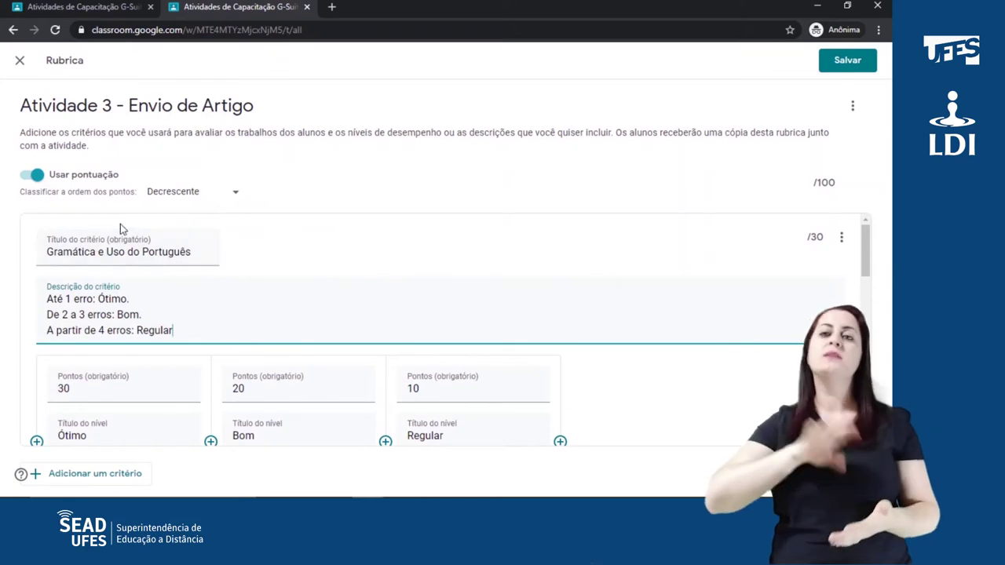
pyautogui.scroll(-3, 102, 252)
pyautogui.scroll(-1, 54, 318)
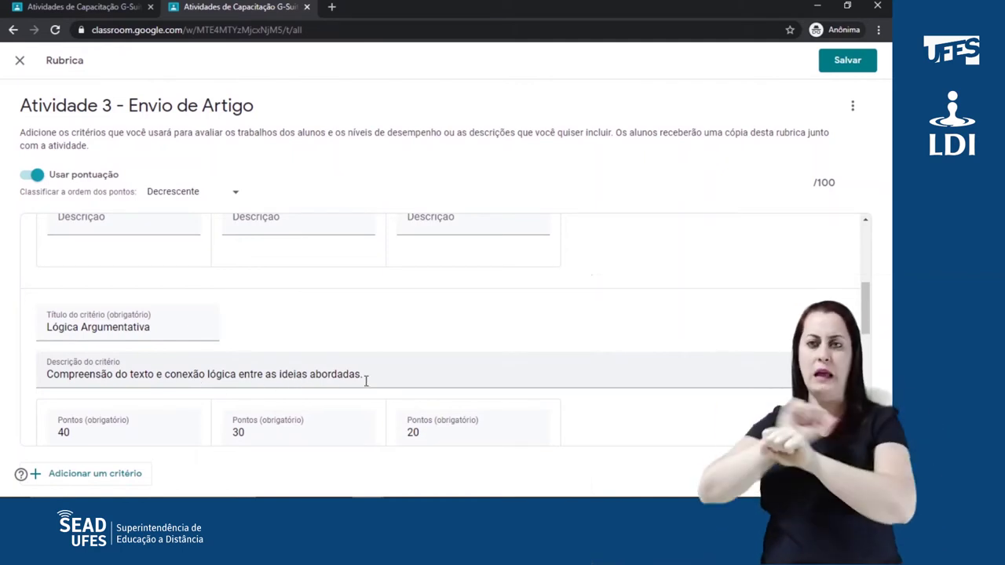
pyautogui.scroll(-1, 371, 380)
pyautogui.scroll(-4, 370, 378)
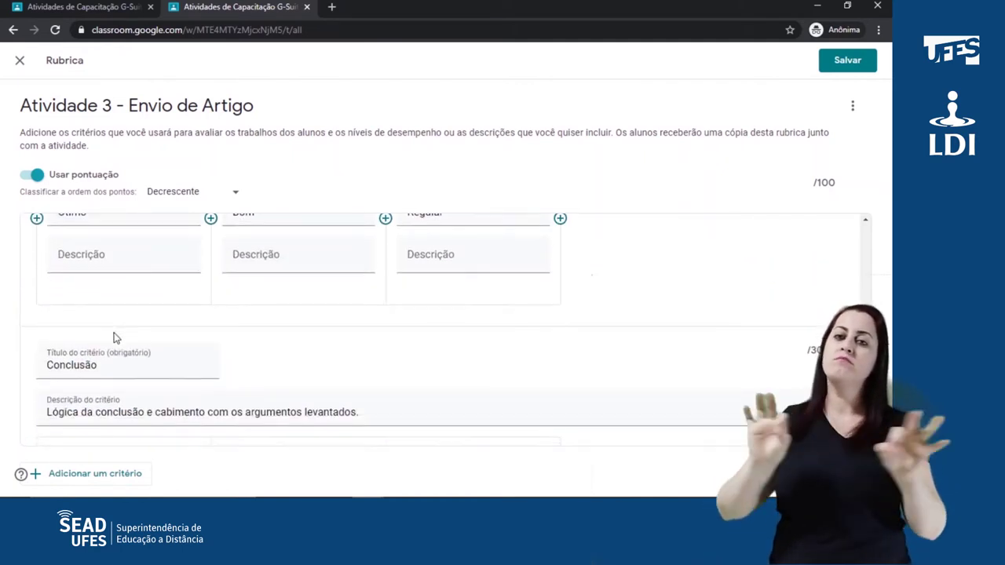
pyautogui.scroll(-3, 79, 298)
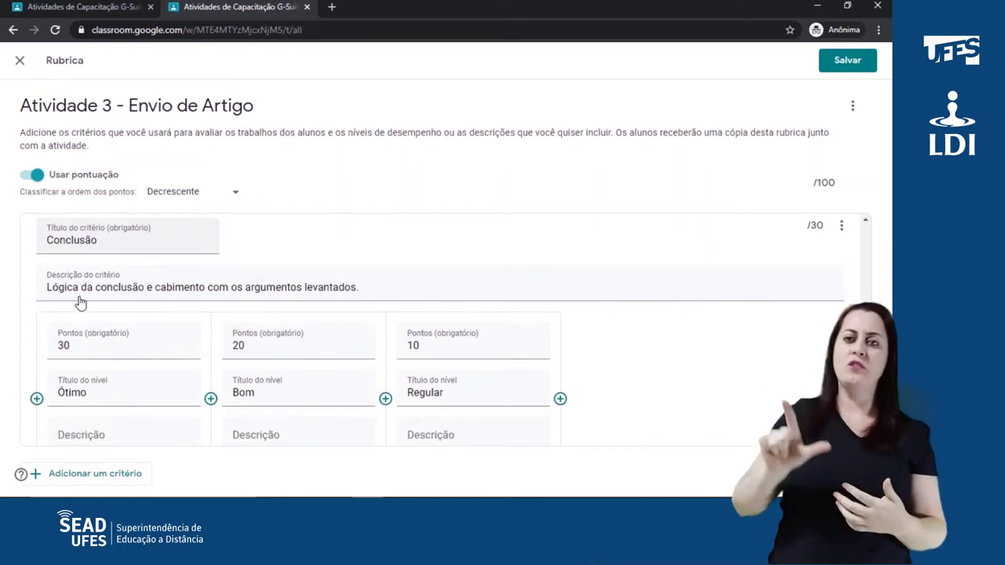
pyautogui.scroll(1, 59, 284)
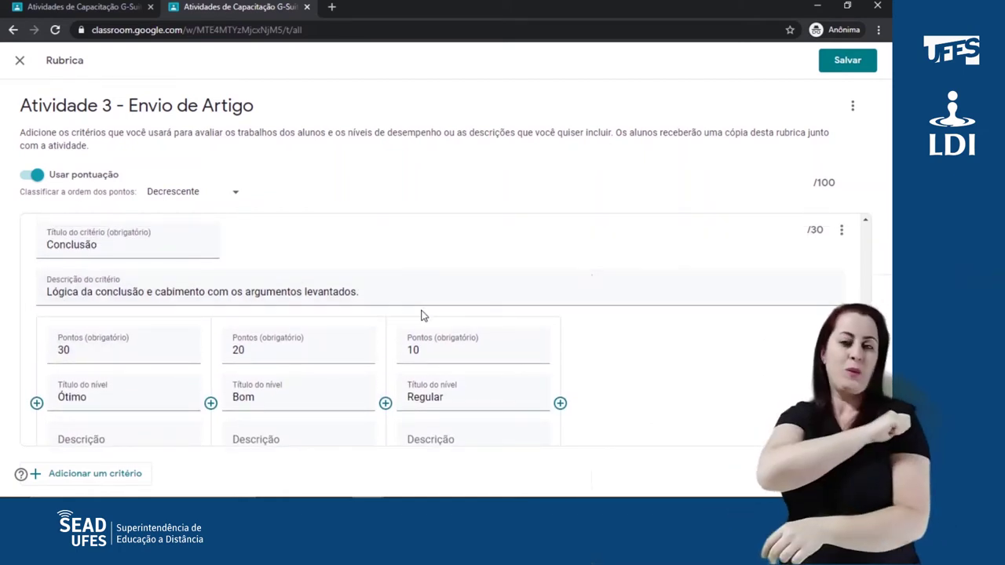
pyautogui.scroll(-3, 420, 315)
pyautogui.scroll(2, 49, 272)
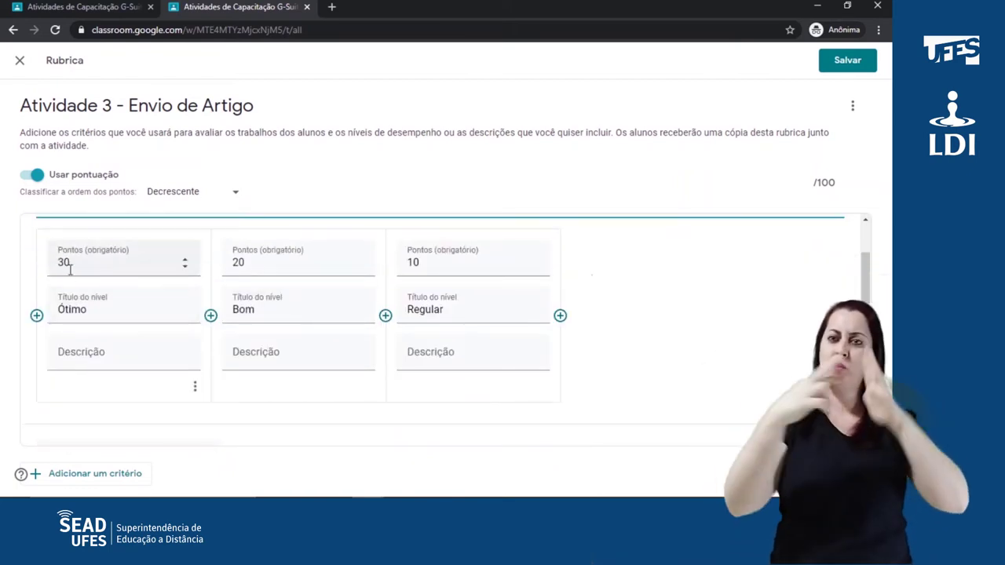
# Review the rubric's levels and descriptions from "Gramática e Uso do Português" to "Conclusão", including the option for deleting a level
pyautogui.scroll(-3, 52, 278)
pyautogui.scroll(-3, 78, 361)
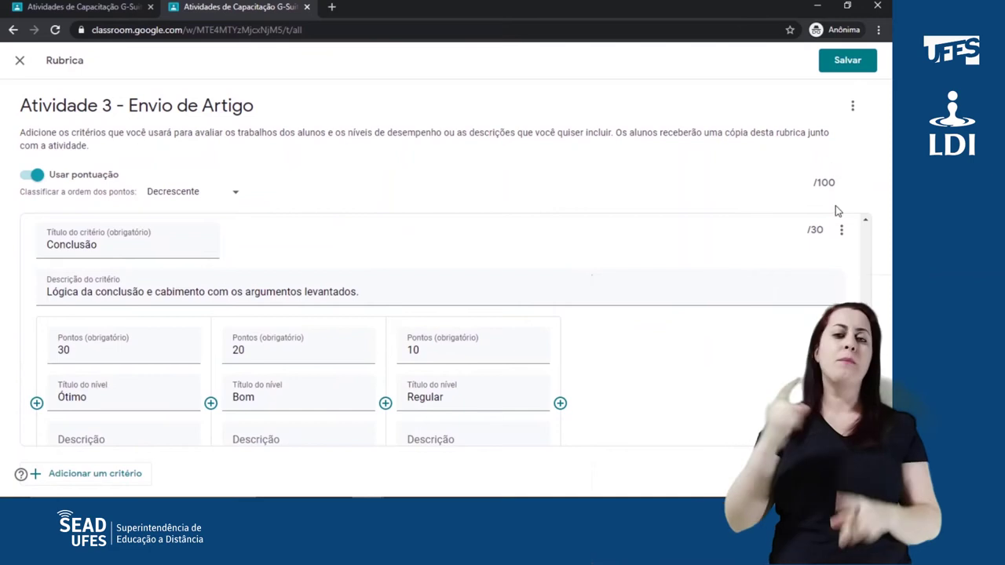
pyautogui.scroll(5, 626, 334)
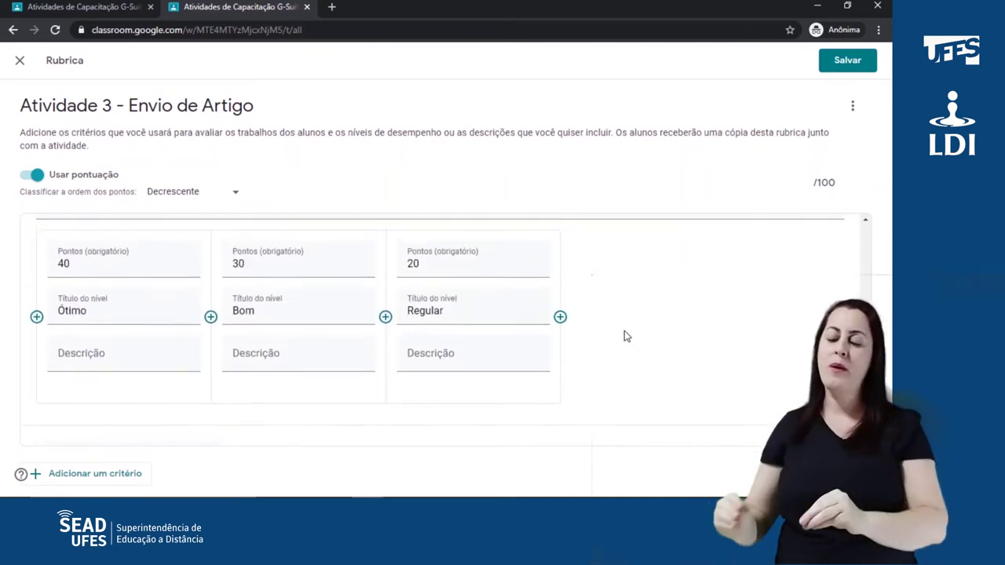
pyautogui.scroll(-3, 624, 330)
pyautogui.scroll(1, 625, 329)
pyautogui.scroll(1, 618, 324)
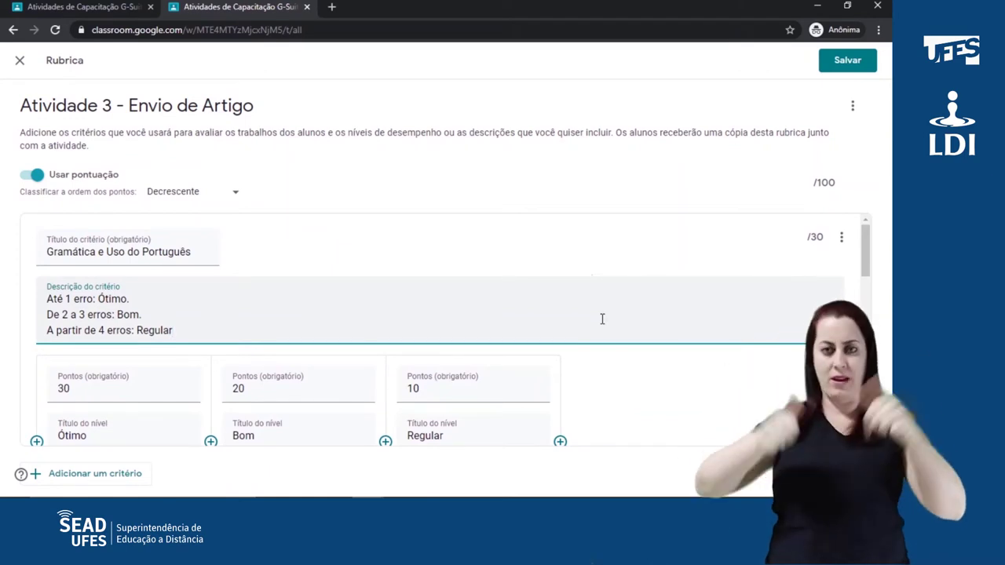
pyautogui.scroll(-2, 604, 272)
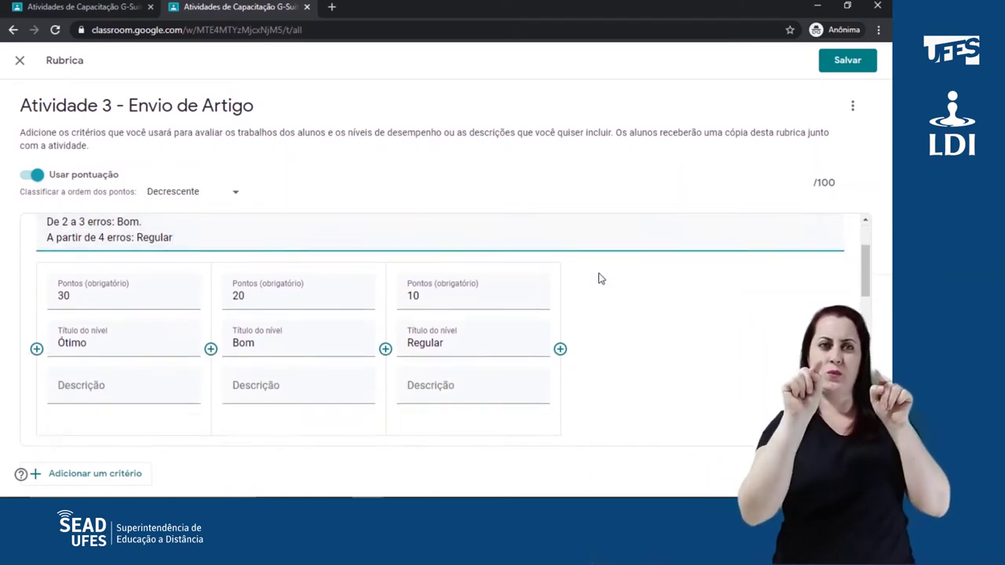
pyautogui.click(543, 385)
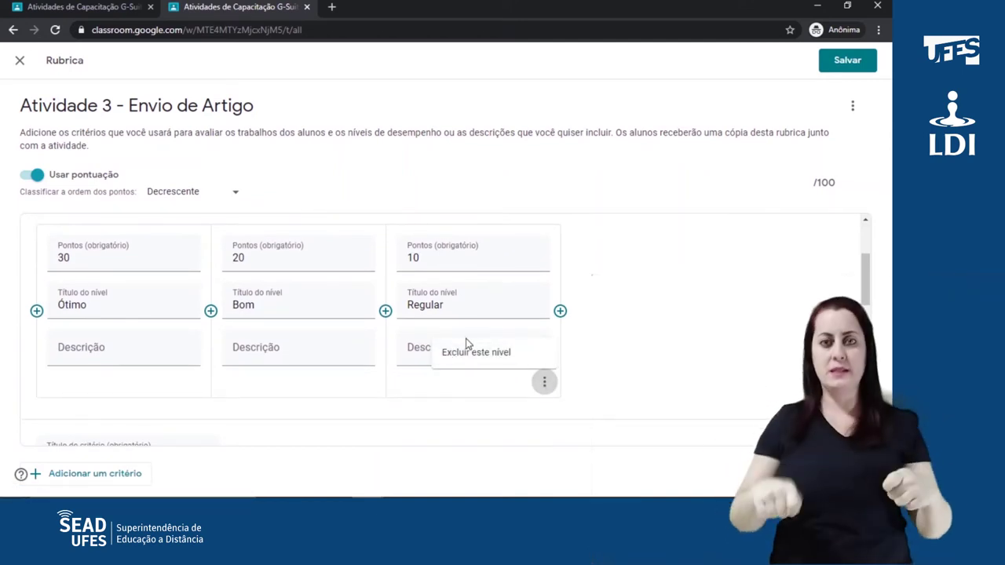
pyautogui.scroll(2, 605, 369)
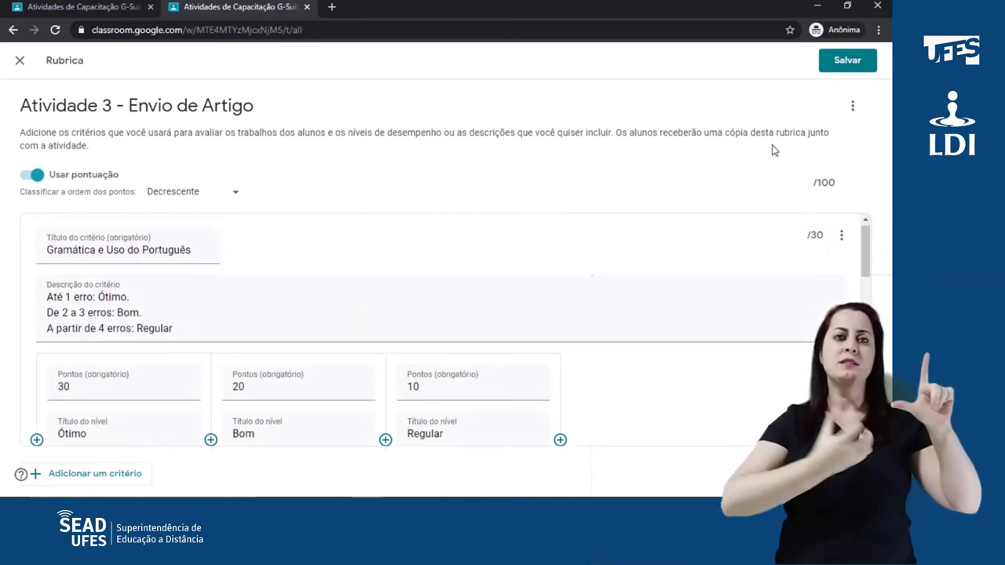
# Save the rubric, create the assignment "Atividade 3 - Envio de Artigo" and confirm assigning it to the students
pyautogui.click(845, 61)
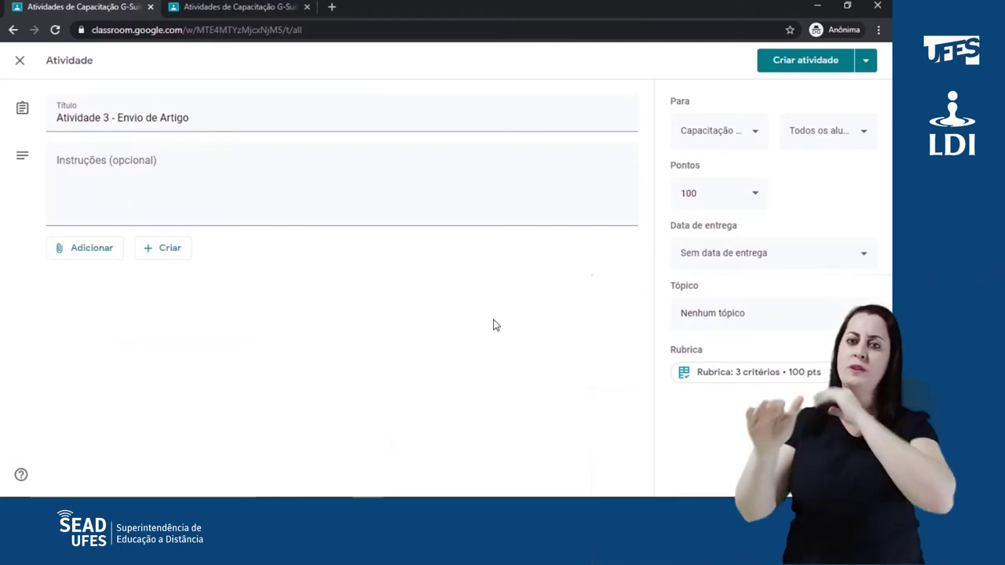
pyautogui.click(805, 60)
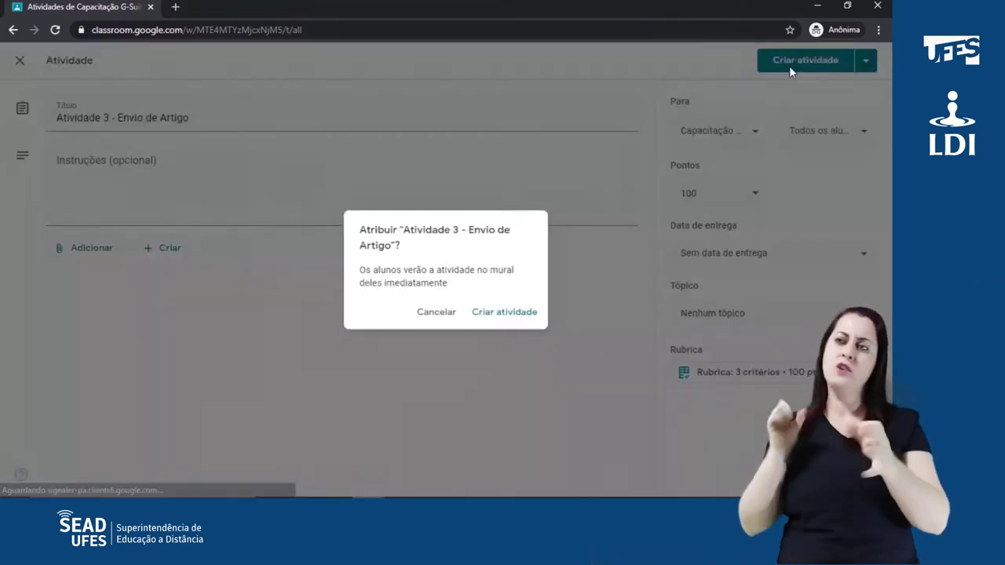
pyautogui.click(509, 314)
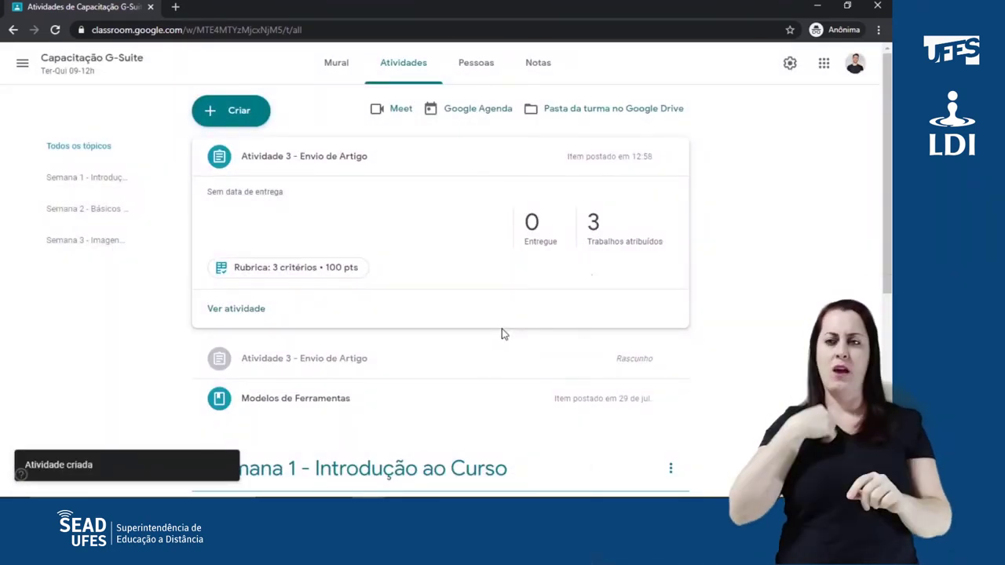
# Open "Atividade 3 - Envio de Artigo" under "Semana 3 - Imagens em Movimento" and open the PDF submitted by the student
pyautogui.scroll(-5, 502, 328)
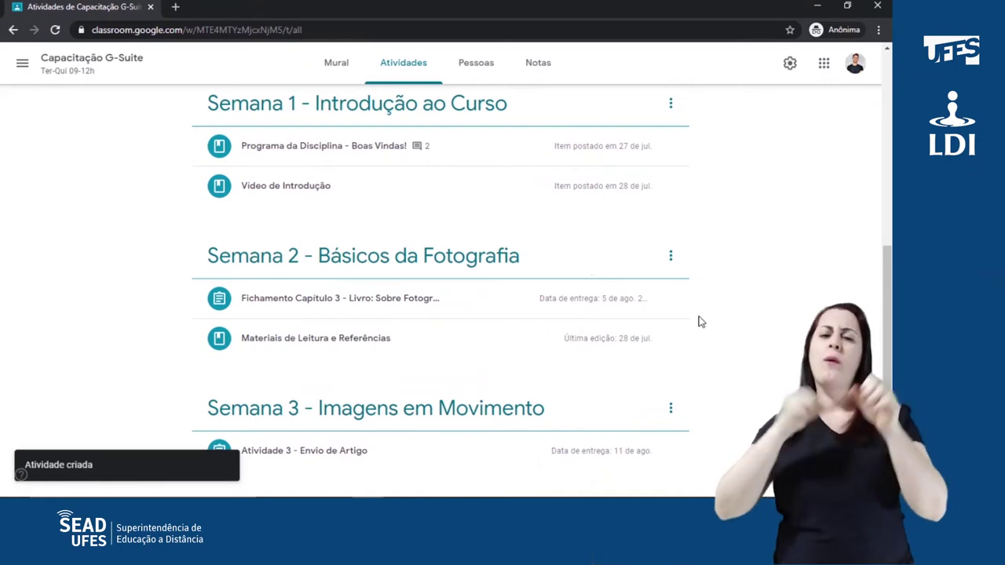
pyautogui.click(347, 456)
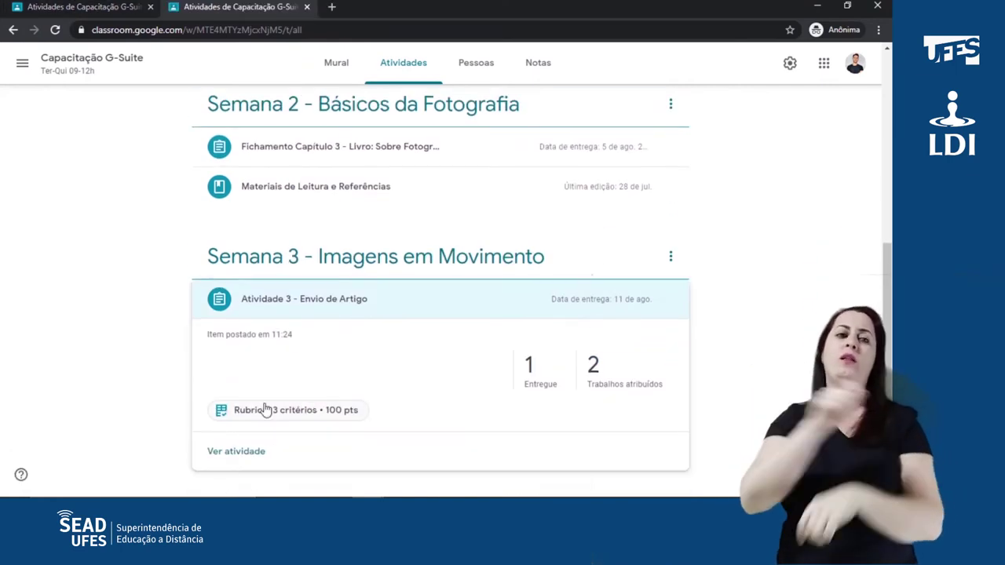
pyautogui.click(251, 453)
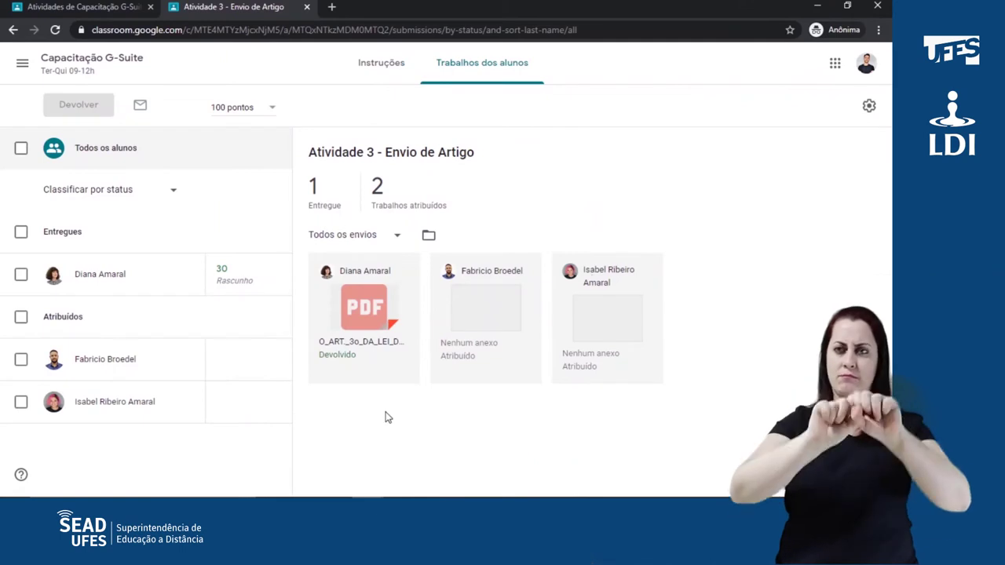
pyautogui.click(364, 301)
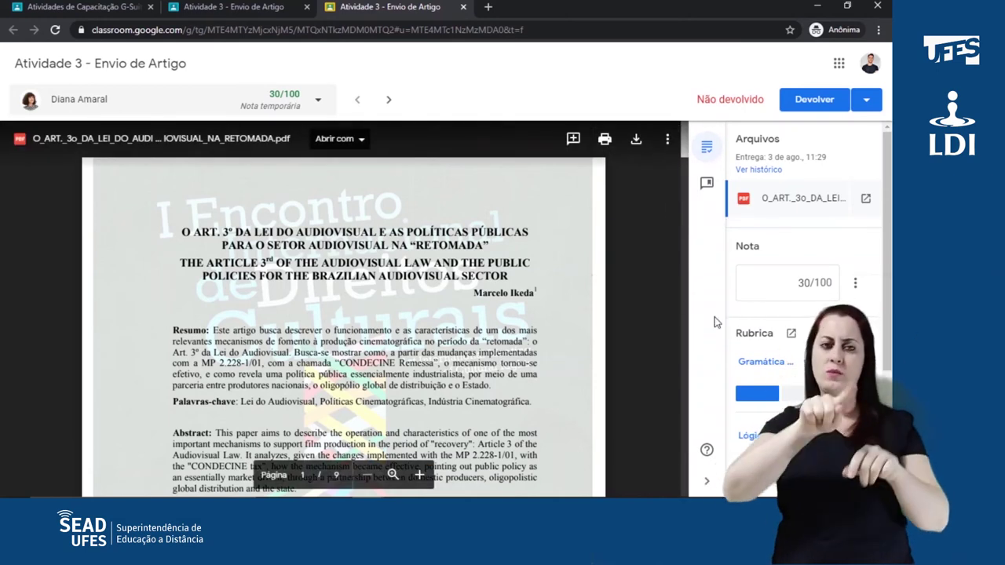
# Examine the submission's grading tools: the comment bank and the performance levels available for each of the rubric's criteria
pyautogui.scroll(-1, 769, 361)
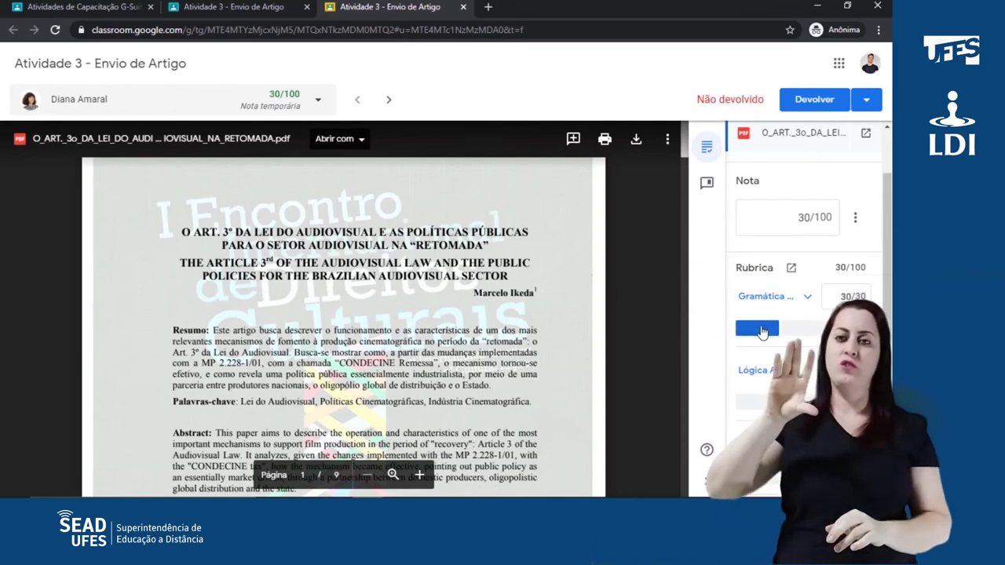
pyautogui.click(706, 183)
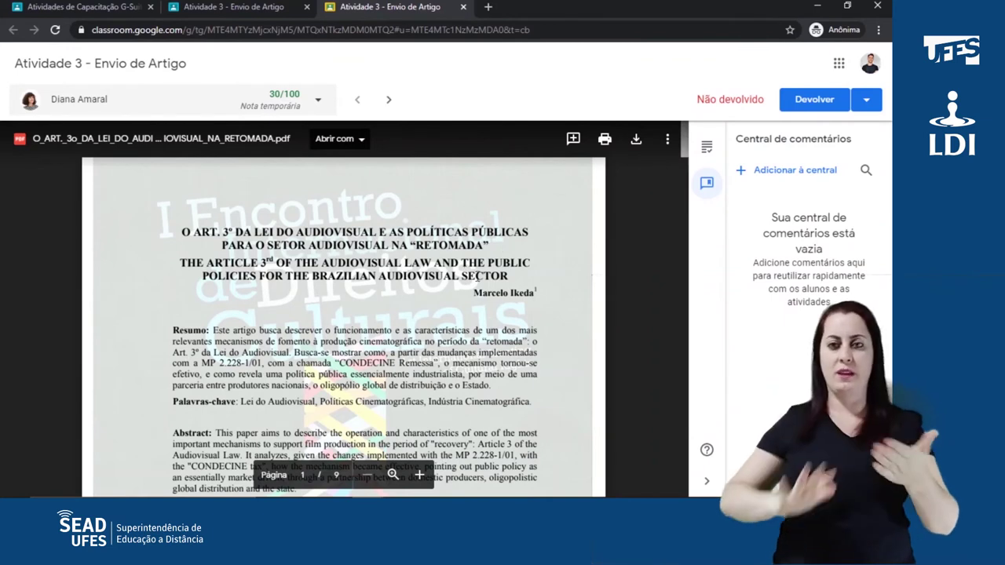
pyautogui.click(708, 148)
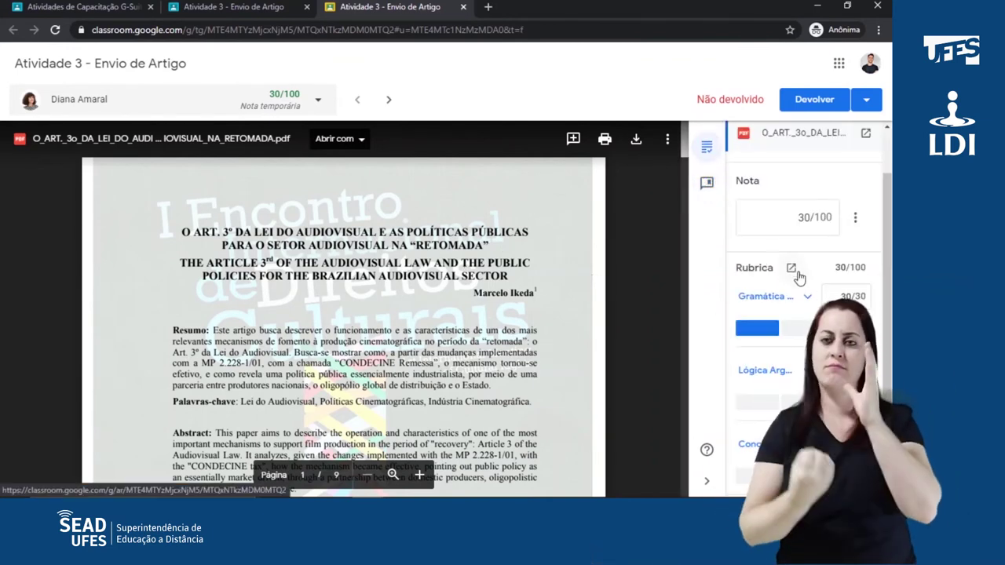
pyautogui.click(808, 298)
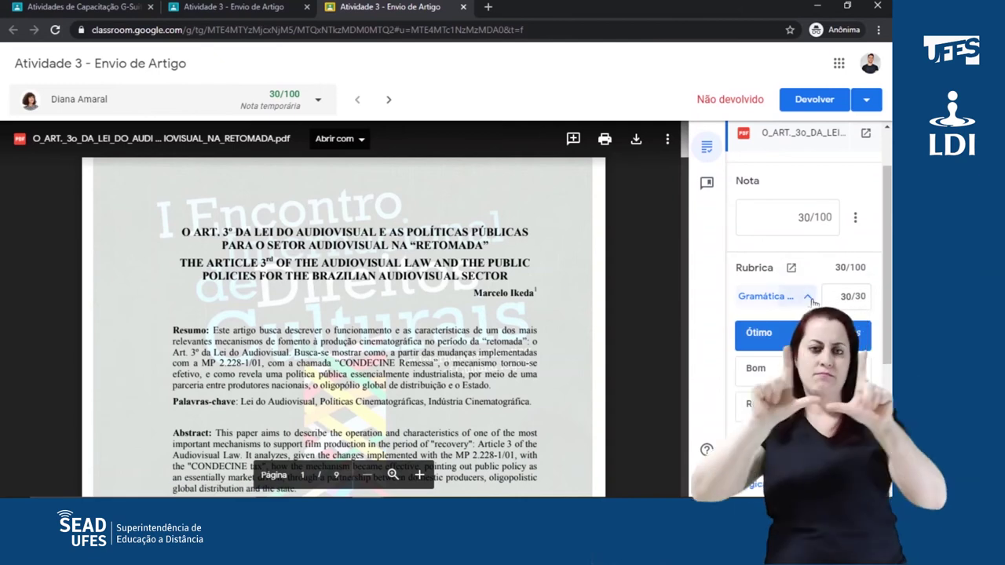
pyautogui.click(811, 299)
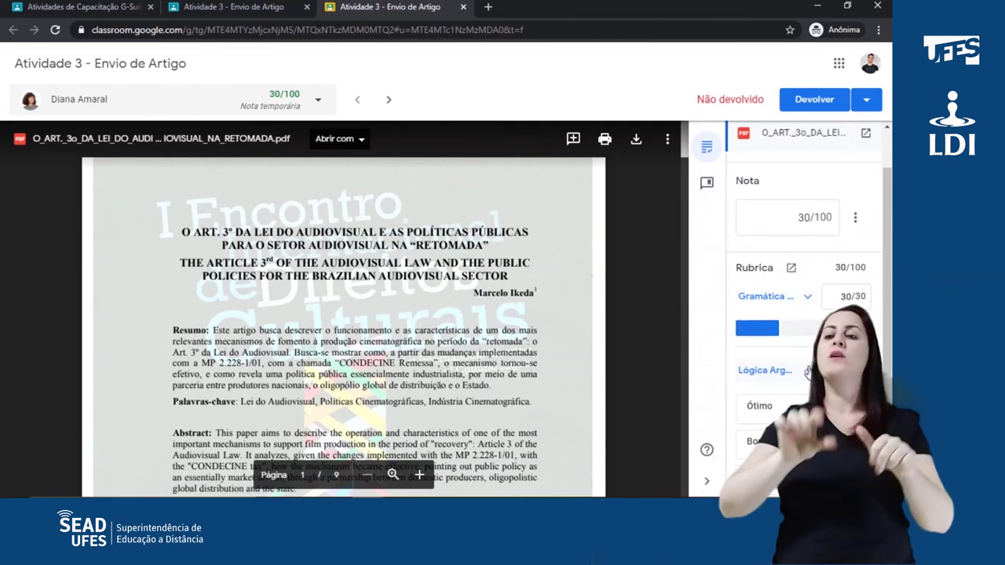
pyautogui.scroll(-2, 800, 333)
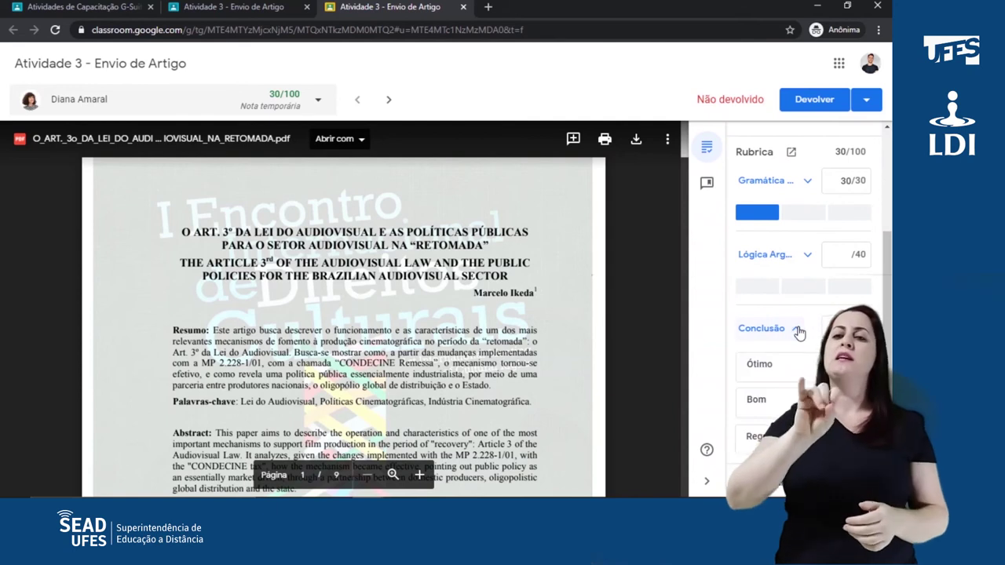
pyautogui.scroll(2, 797, 338)
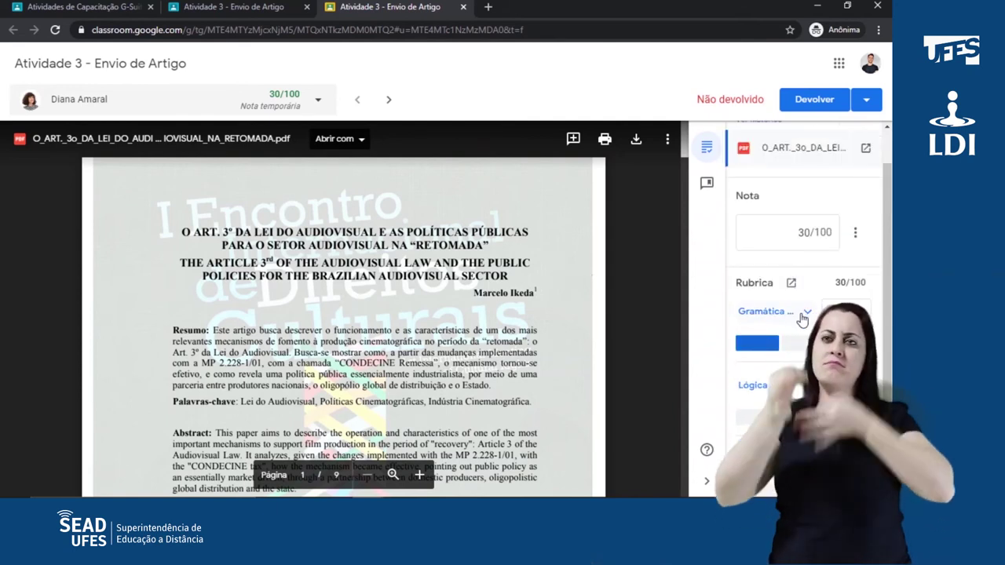
# Rate the submission "Ótimo" in "Lógica Argumentativa" and "Conclusão" and write a private comment for the student
pyautogui.scroll(-2, 762, 359)
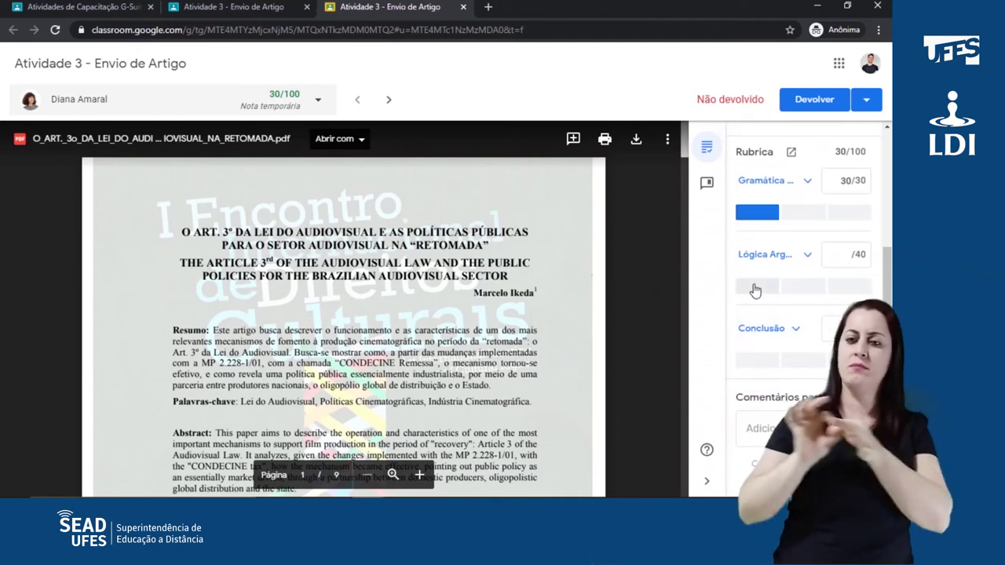
pyautogui.click(750, 362)
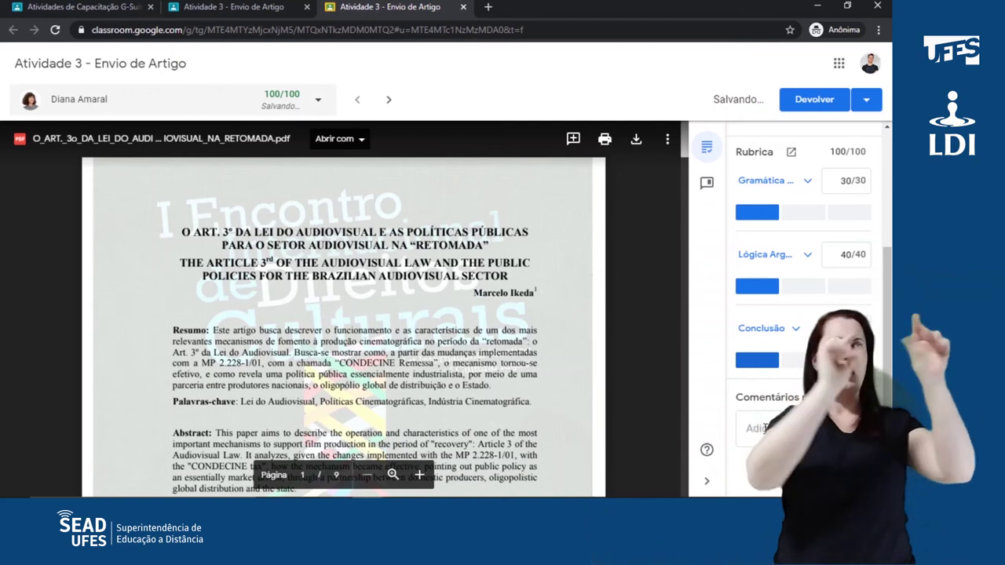
pyautogui.click(750, 429)
pyautogui.scroll(2, 816, 237)
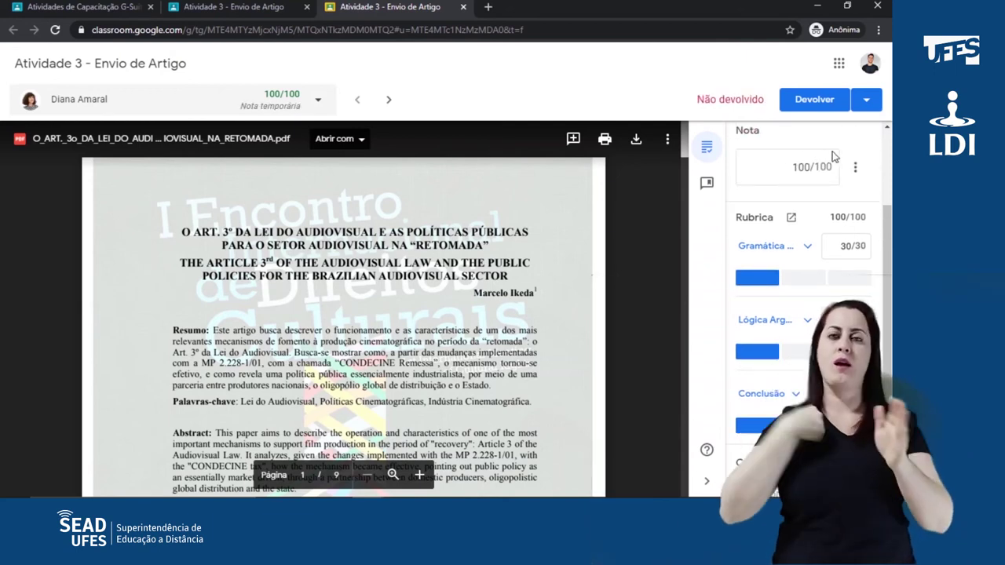
pyautogui.scroll(-2, 775, 267)
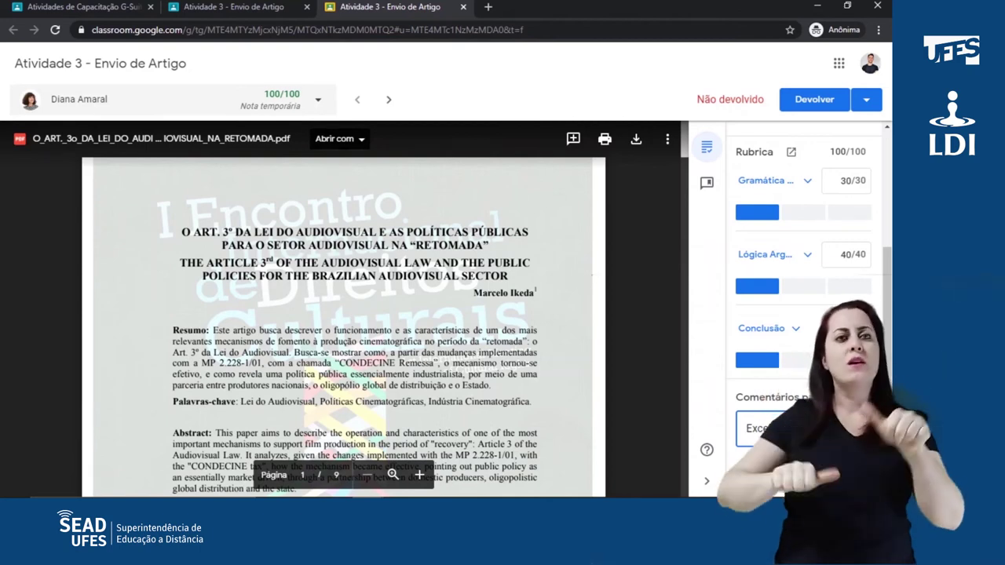
pyautogui.scroll(3, 801, 236)
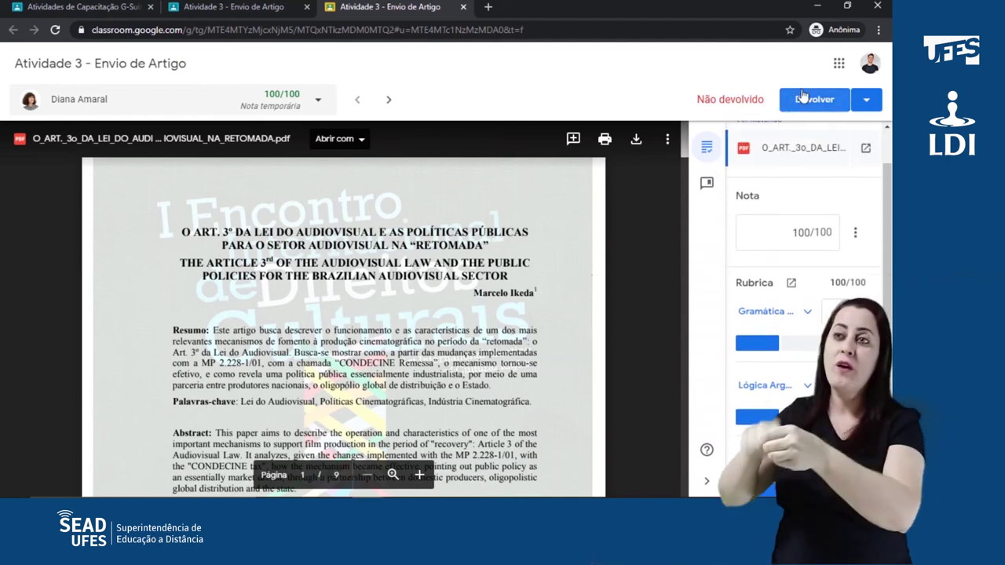
# Check the options for returning one or several submissions and close the grading tab
pyautogui.click(869, 102)
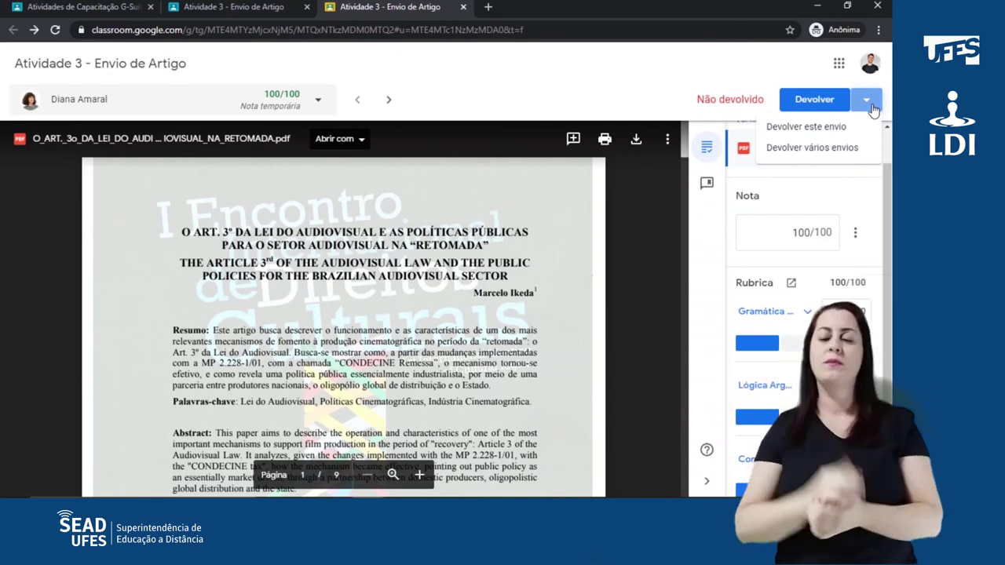
pyautogui.click(870, 106)
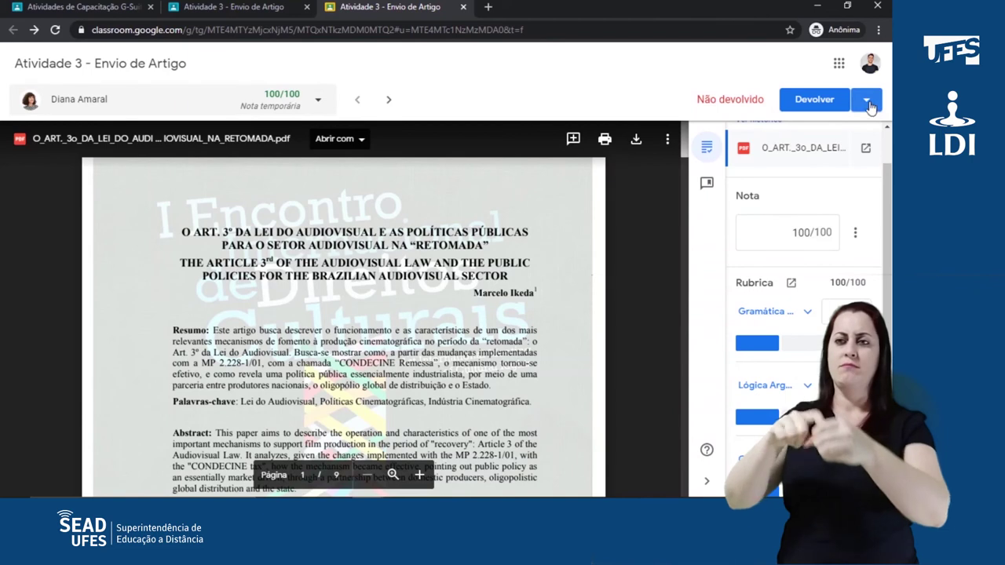
pyautogui.click(463, 7)
pyautogui.click(495, 104)
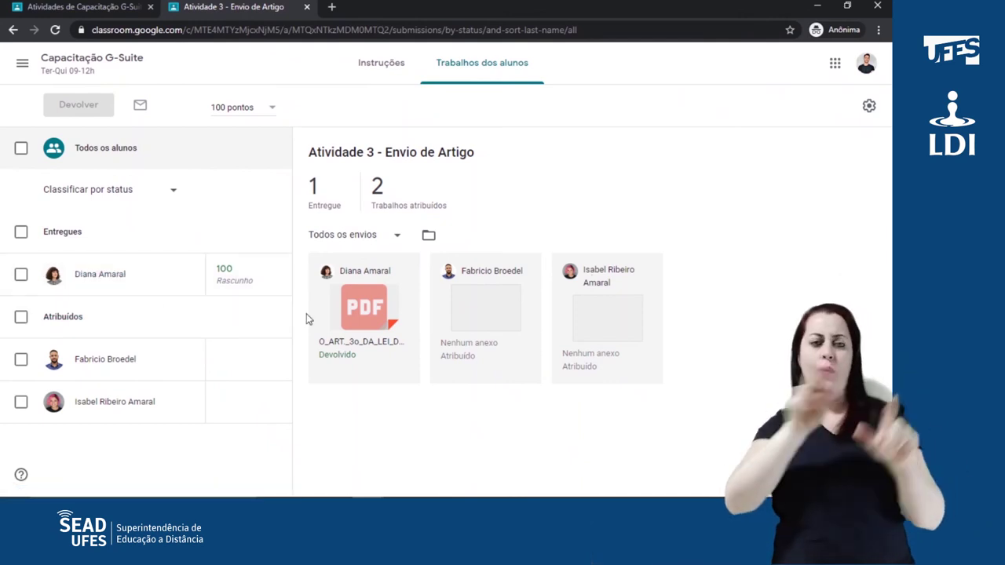
# Open the student's entry in the list of delivered work and examine the rubric ratings for each criterion
pyautogui.click(92, 275)
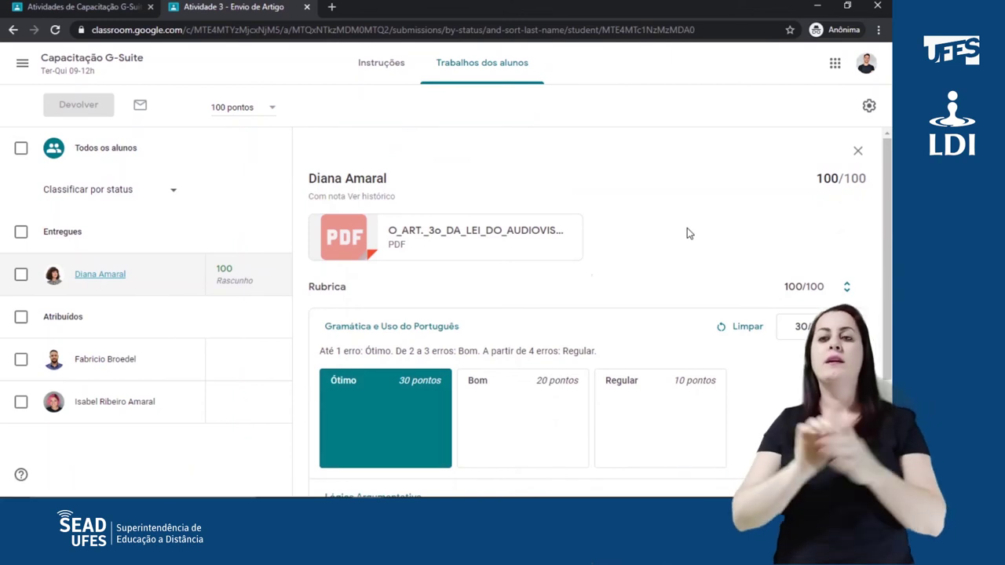
pyautogui.scroll(-1, 687, 234)
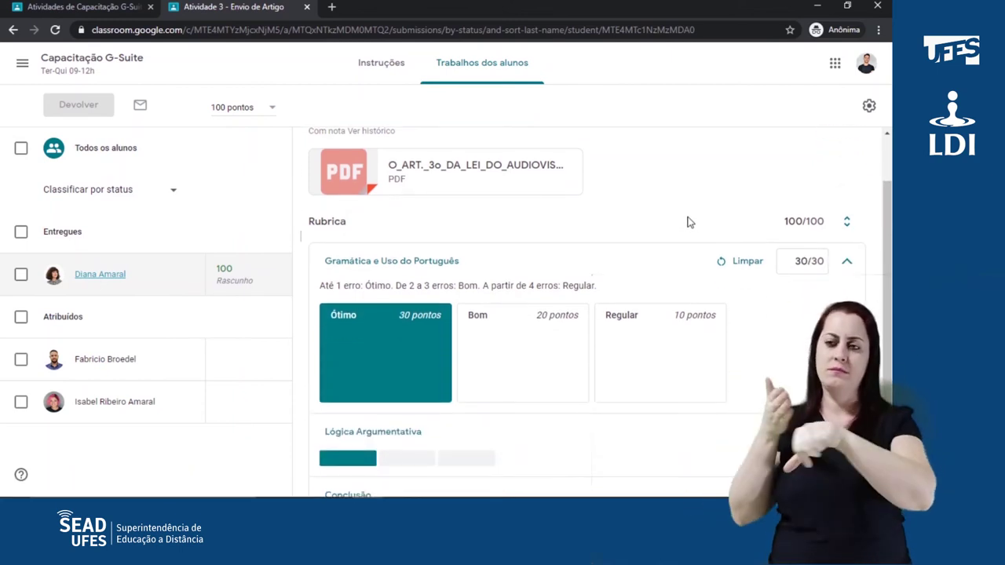
pyautogui.scroll(-1, 683, 216)
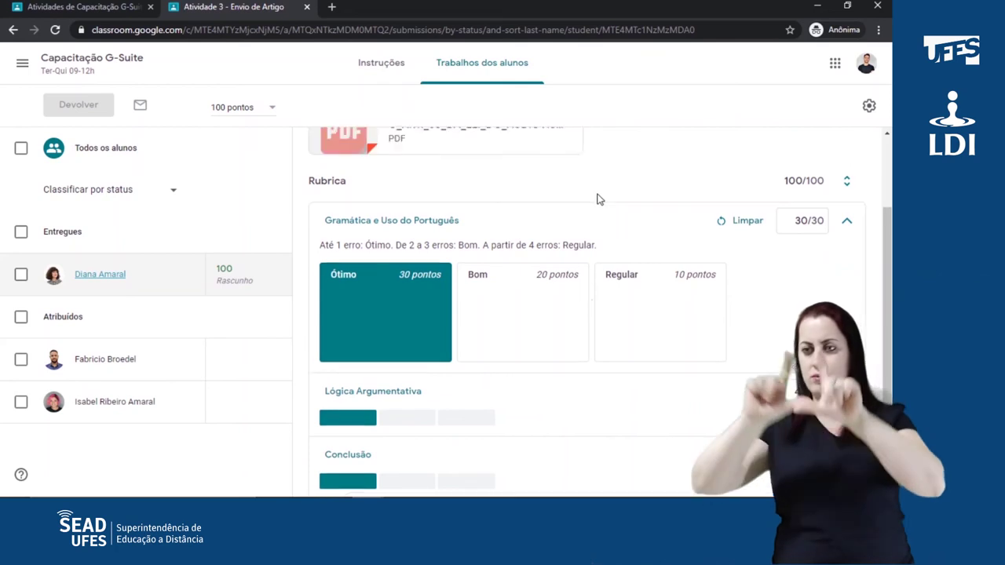
pyautogui.scroll(2, 597, 199)
pyautogui.scroll(-2, 471, 220)
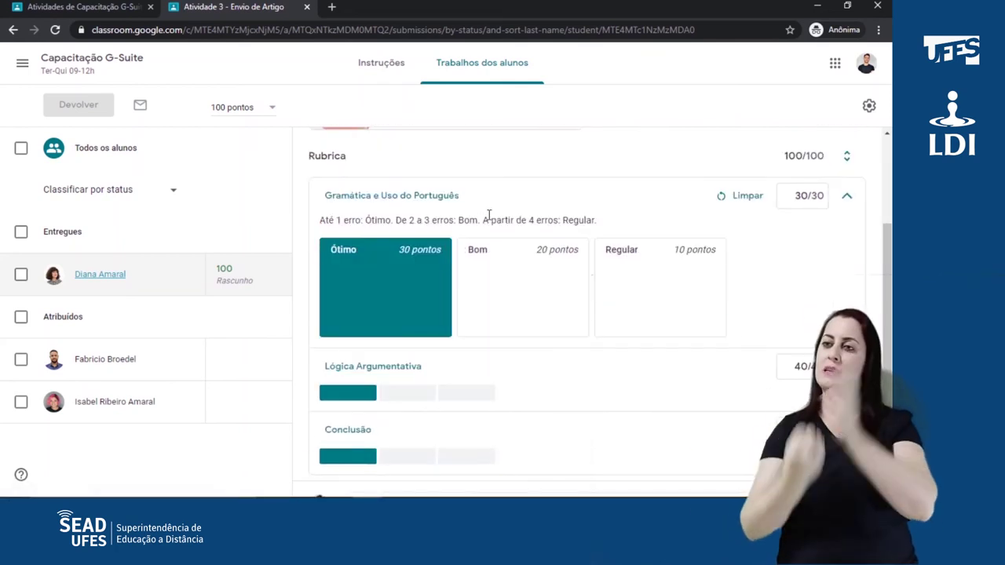
# Try rating "Gramática e Uso do Português" as "Bom" and restore the "Ótimo" level
pyautogui.click(522, 286)
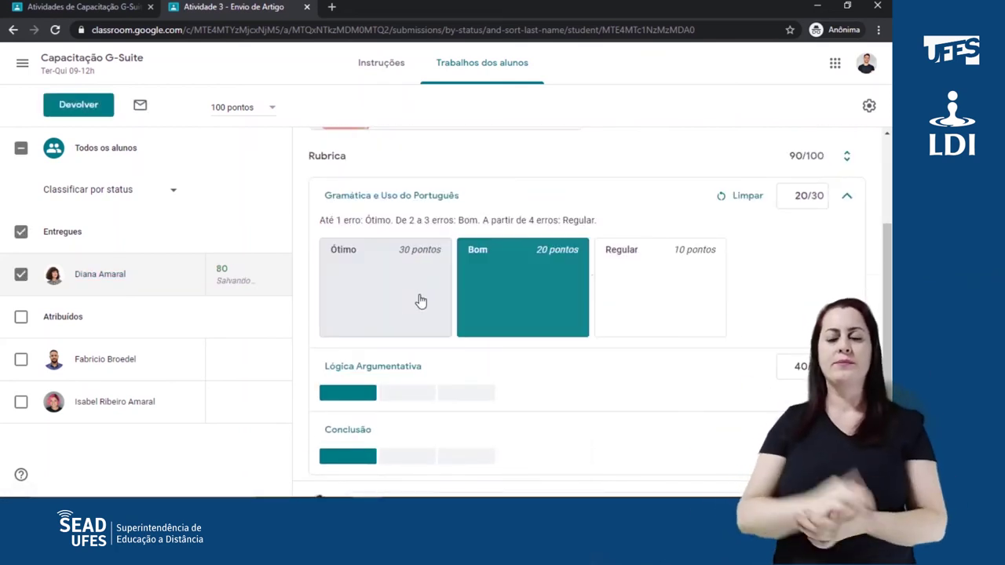
pyautogui.click(416, 306)
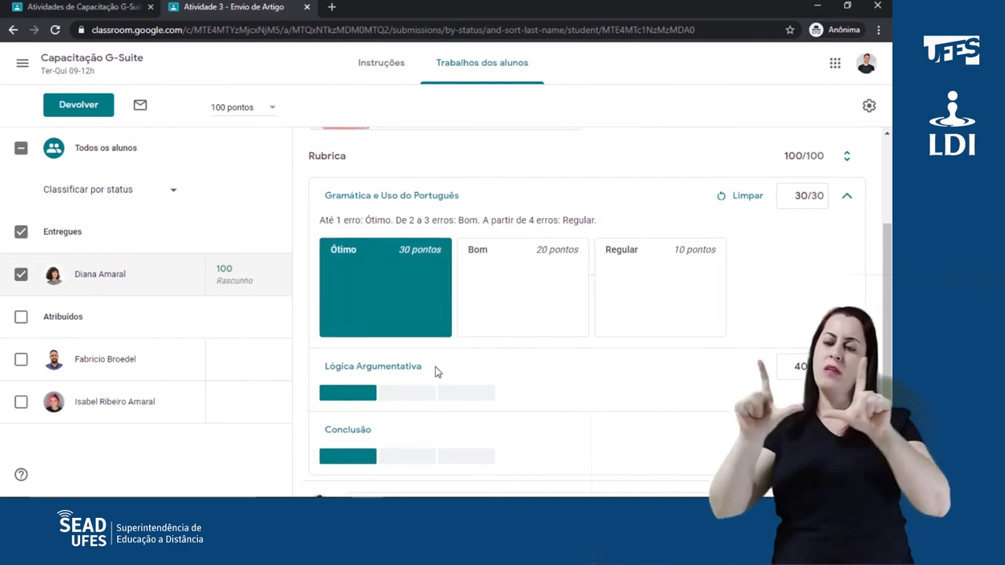
pyautogui.scroll(2, 435, 364)
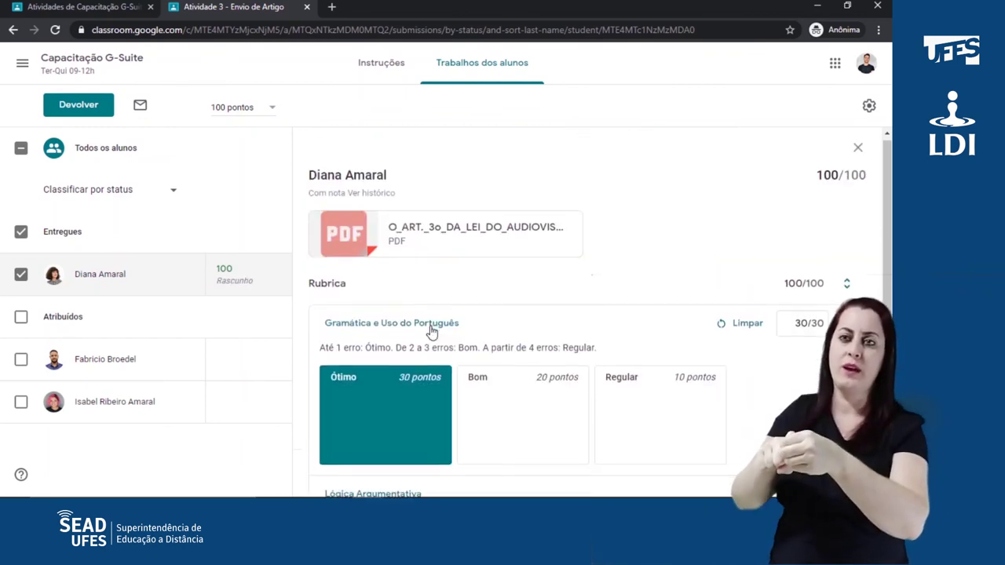
# Return the graded submission to the student without adding a private comment
pyautogui.click(106, 116)
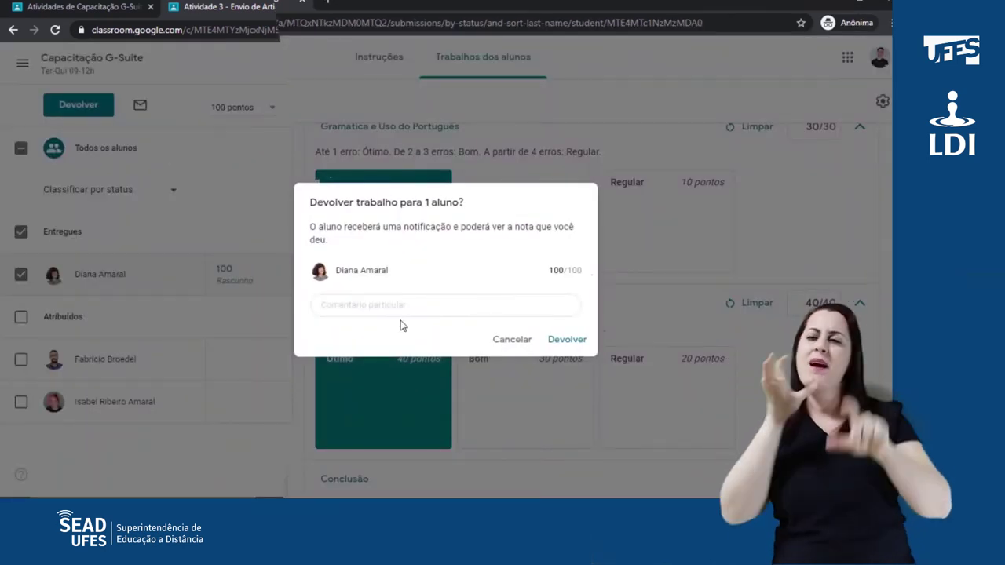
pyautogui.click(581, 340)
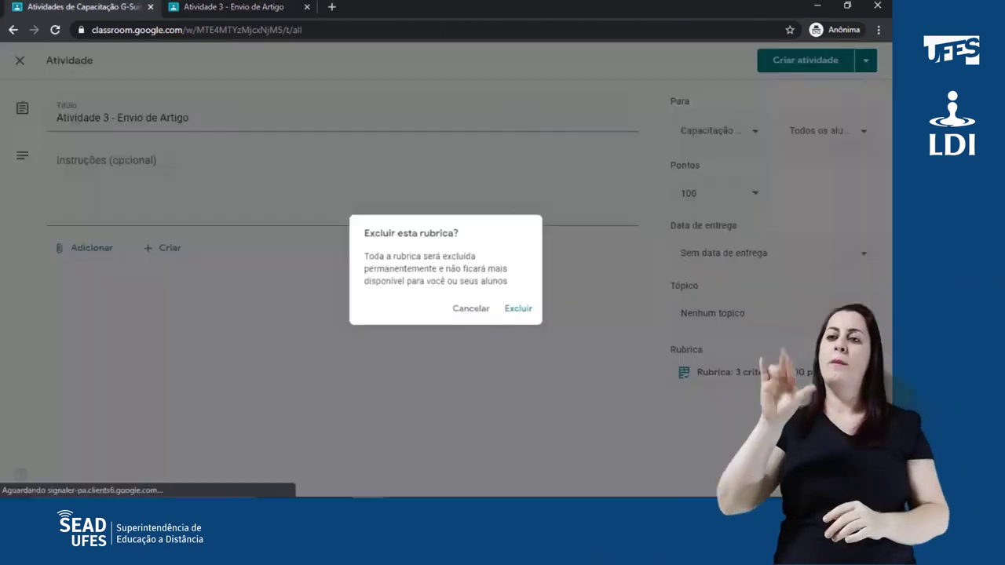
# Delete the existing rubric from the "Atividade 3 - Envio de Artigo" assignment form
pyautogui.click(820, 373)
pyautogui.click(542, 313)
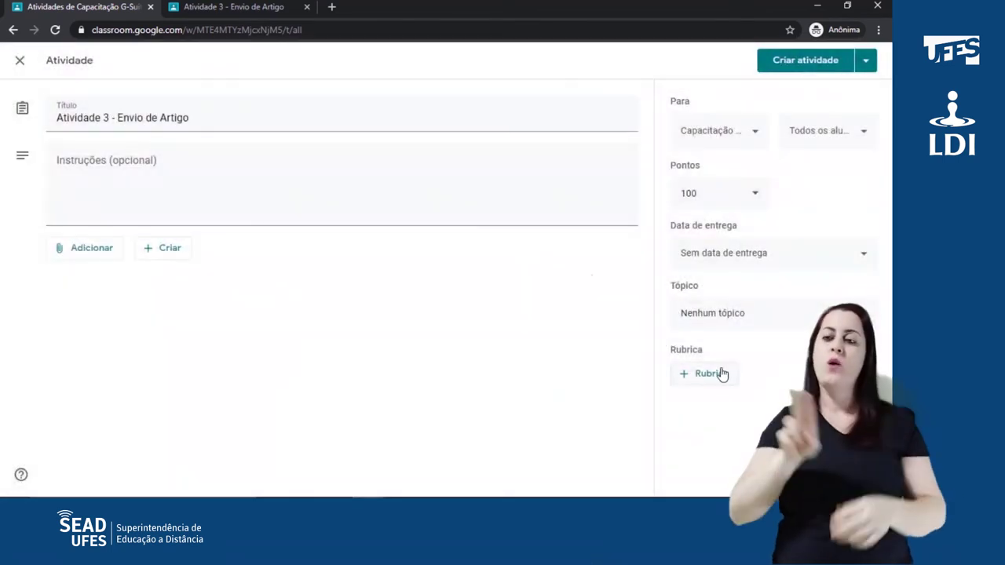
# Check the "Reutilizar rubrica" selection, close it without choosing a rubric, and look at the other options for adding one
pyautogui.click(718, 374)
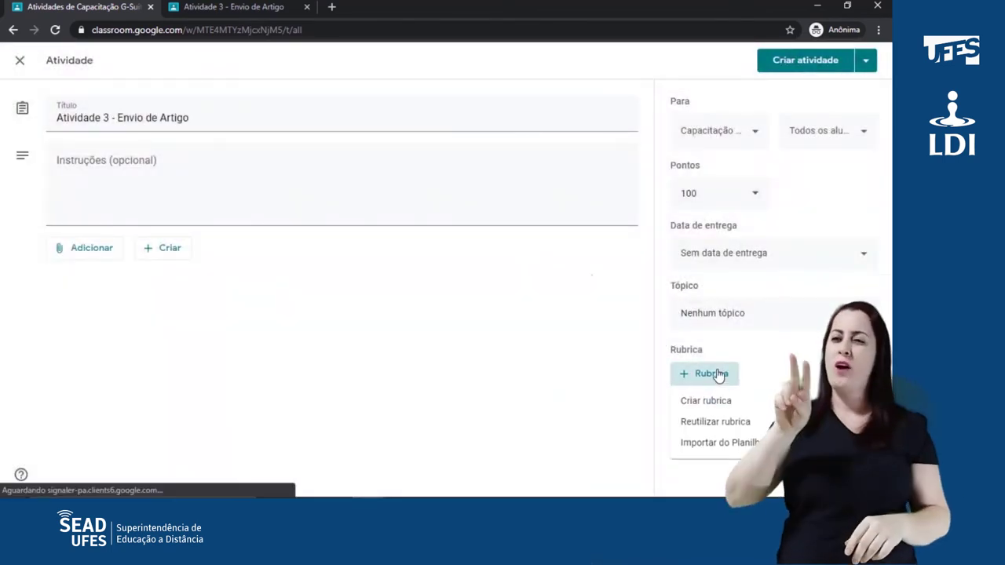
pyautogui.click(769, 424)
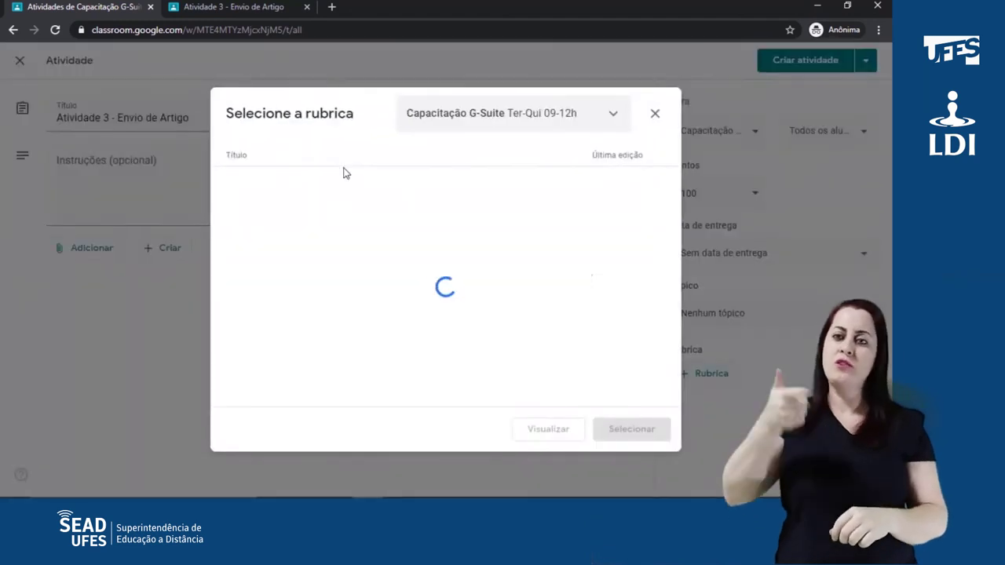
pyautogui.click(656, 114)
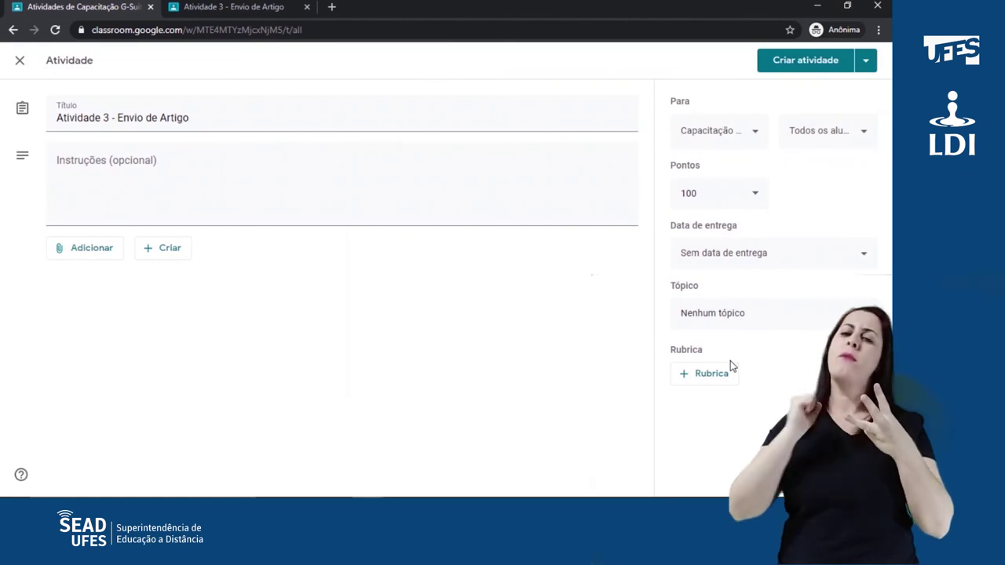
pyautogui.click(720, 375)
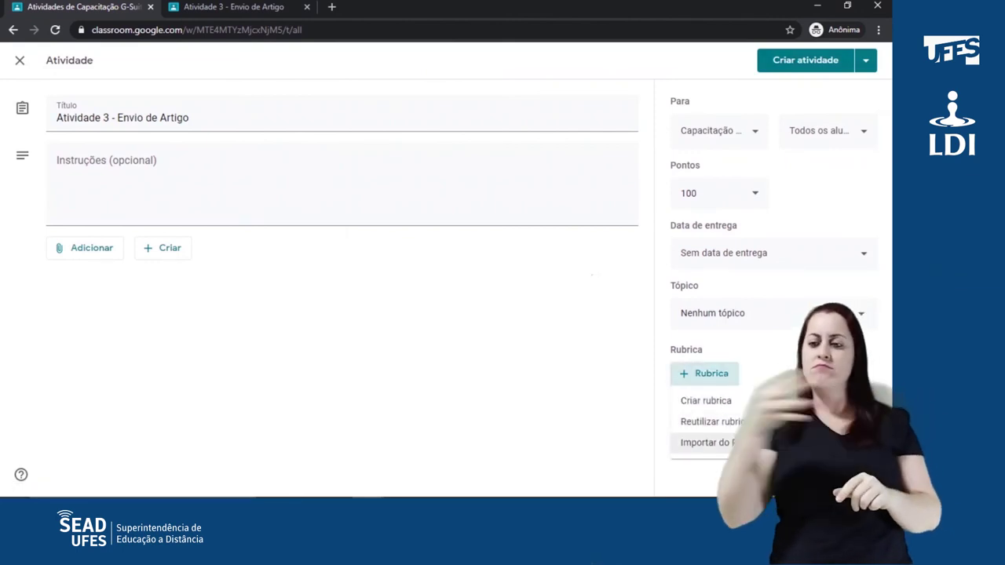